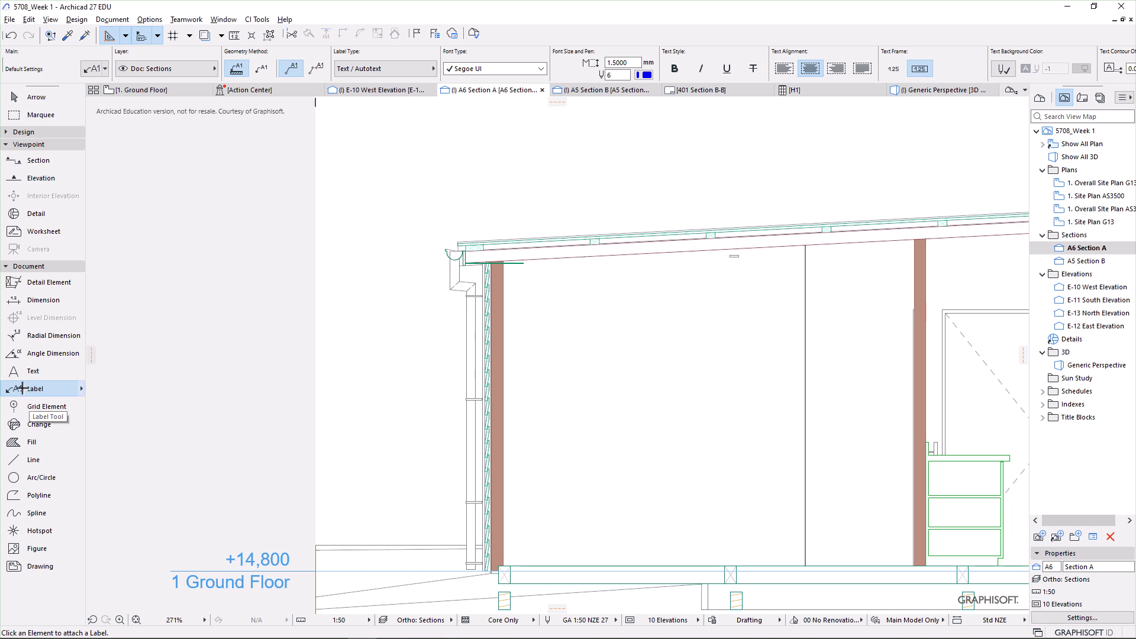
- Place a trial label on the roof edge, then select and delete it
{"action": "left_click", "coordinate": [461, 242]}
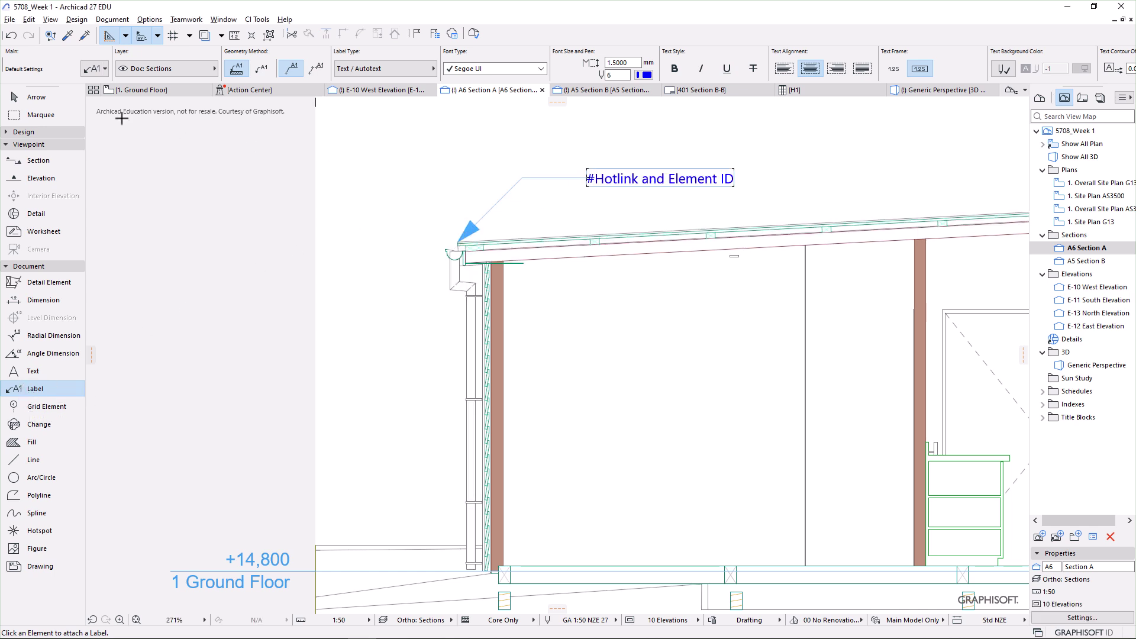
{"action": "left_click", "coordinate": [35, 97]}
{"action": "left_click", "coordinate": [596, 184]}
{"action": "key", "text": "Delete"}
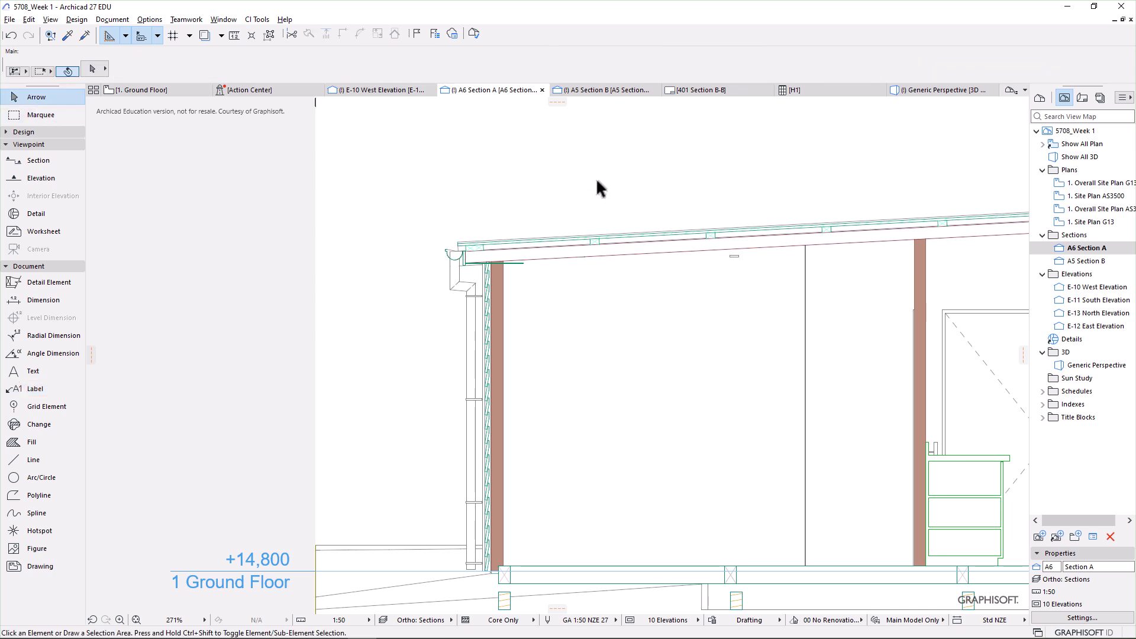
- Confirm the label defaults, try labelling the doors, then undo and delete the D-016 and D-019 labels
{"action": "double_click", "coordinate": [27, 386]}
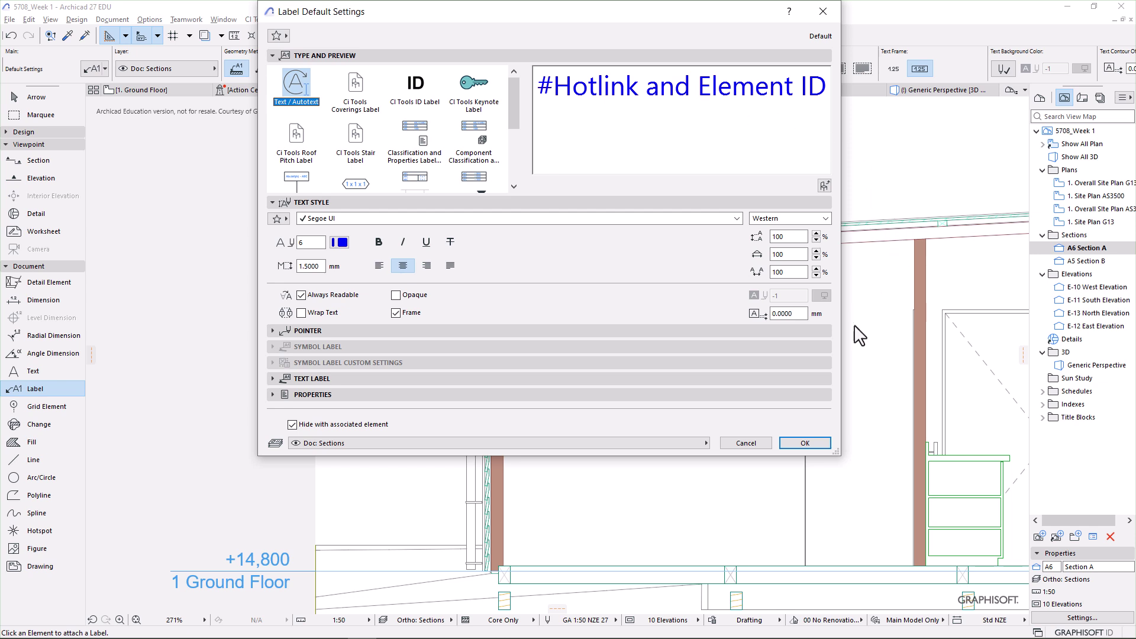
{"action": "left_click", "coordinate": [795, 443]}
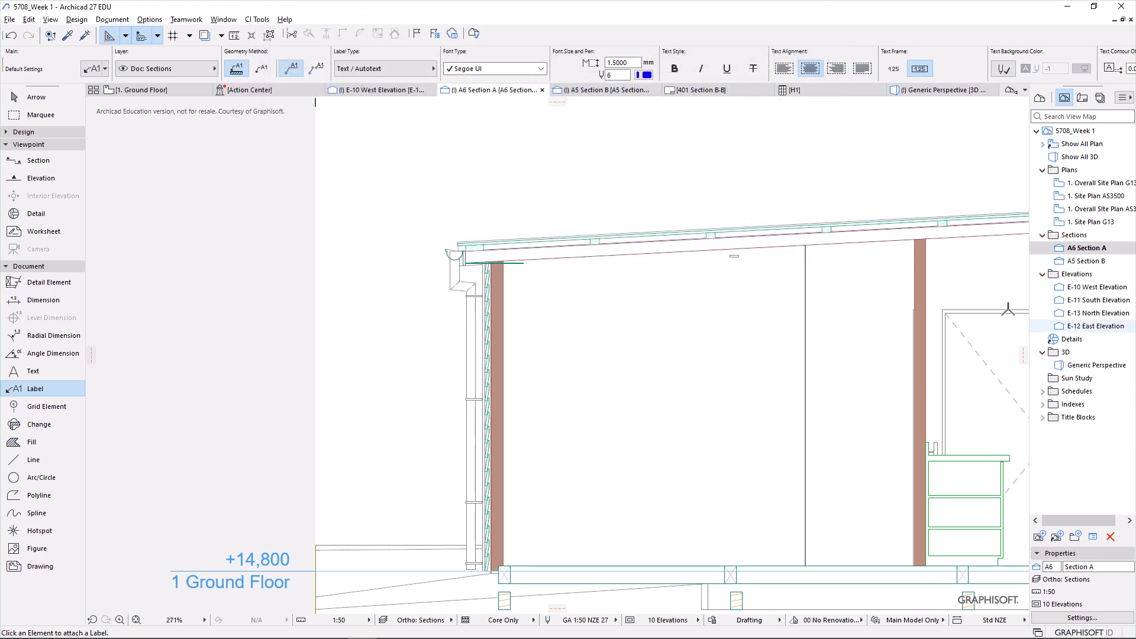
{"action": "left_click", "coordinate": [961, 312]}
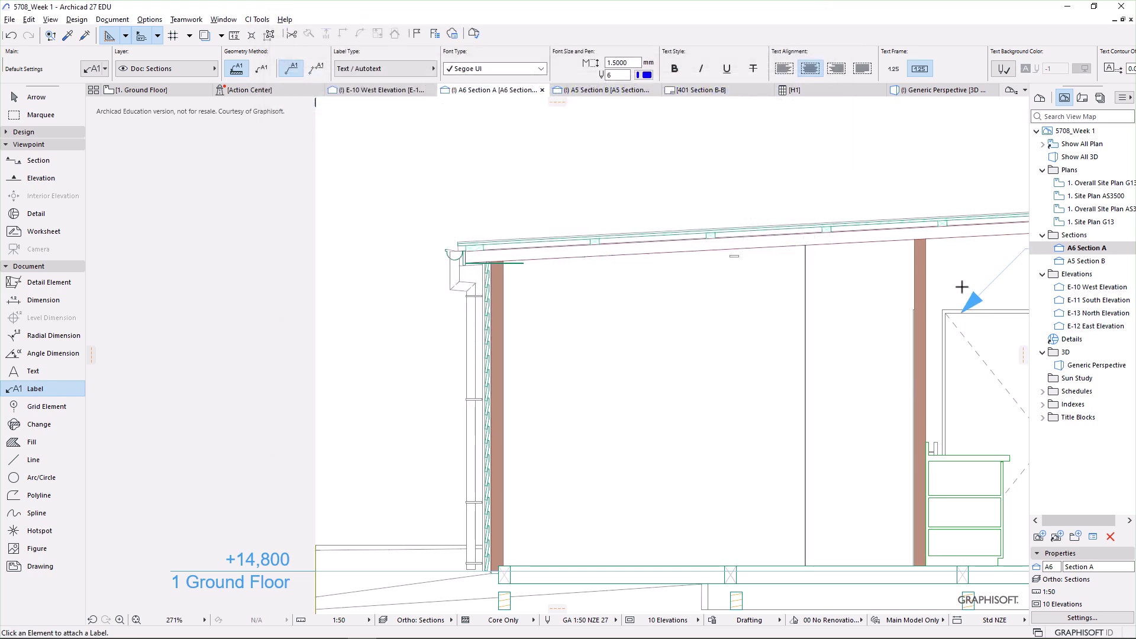
{"action": "middle_click_drag", "start_coordinate": [983, 255], "coordinate": [476, 323]}
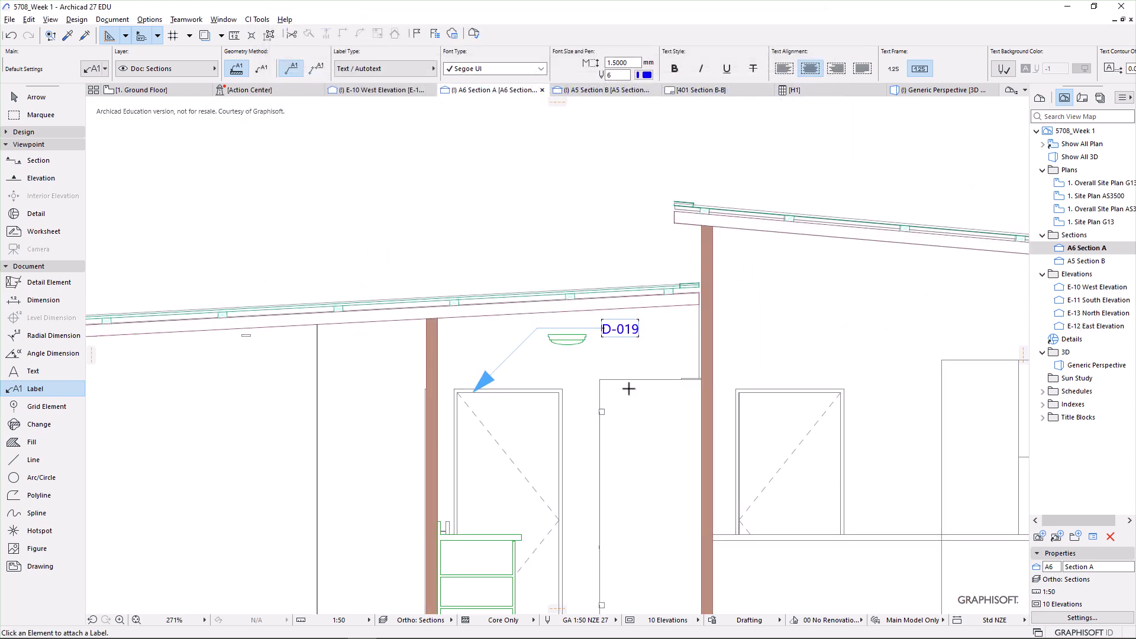
{"action": "left_click", "coordinate": [761, 389]}
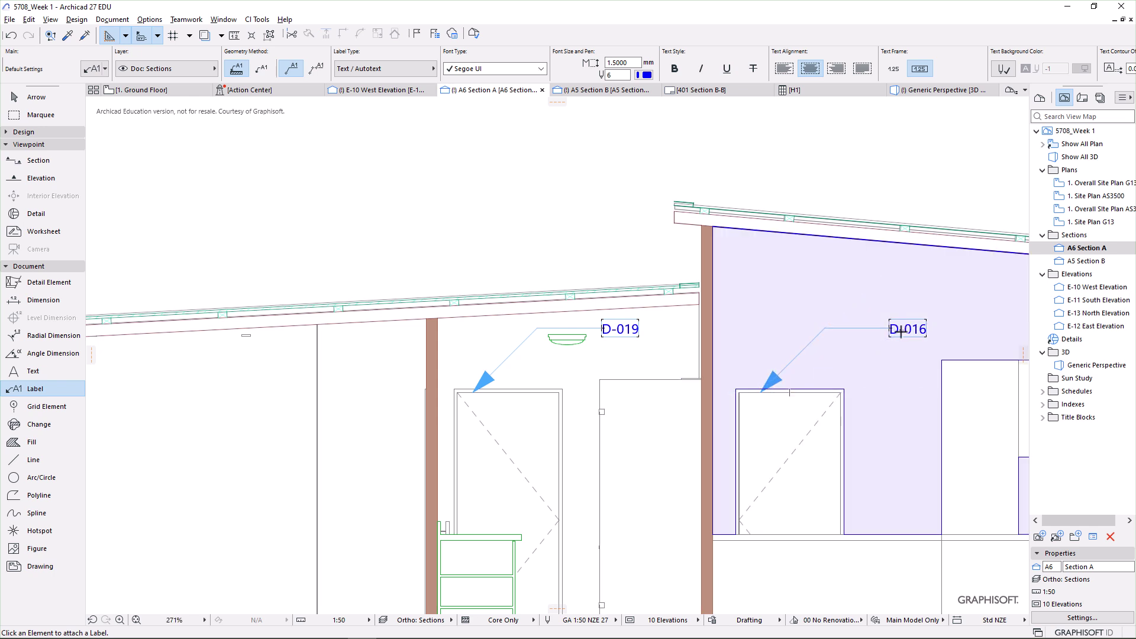
{"action": "key", "text": "ctrl+z"}
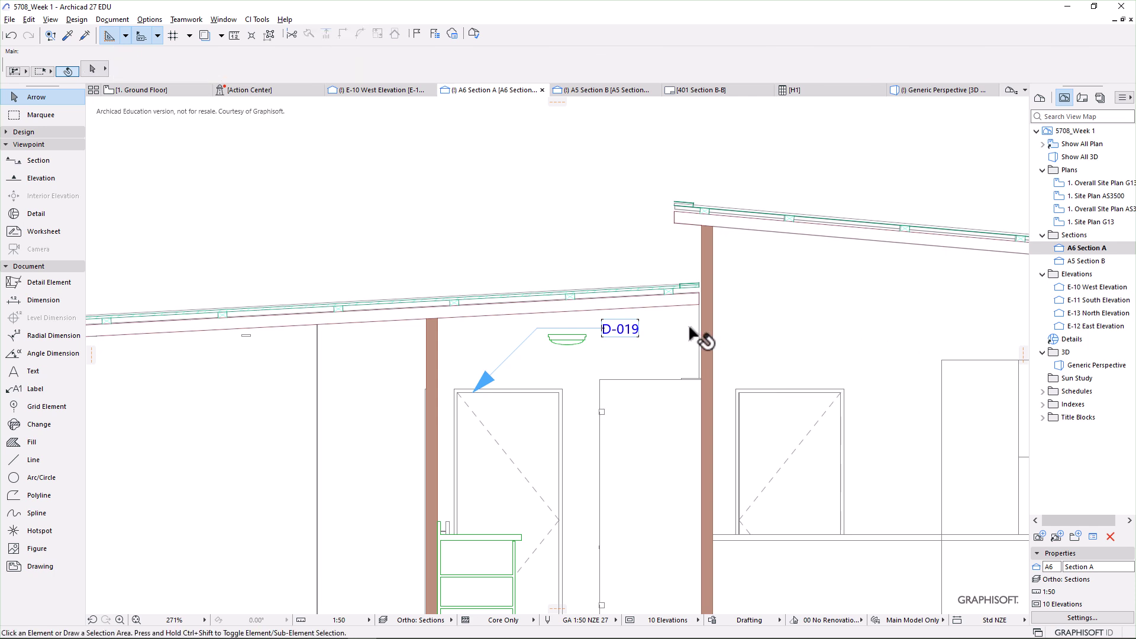
{"action": "left_click", "coordinate": [587, 326]}
{"action": "key", "text": "Delete"}
- Place an autotext label on the left roof eave, then select the 43.01 paragraph in Google Docs
{"action": "mouse_move", "coordinate": [459, 323]}
{"action": "middle_mouse_down"}
{"action": "mouse_move", "coordinate": [609, 312]}
{"action": "mouse_move", "coordinate": [781, 325]}
{"action": "middle_mouse_up"}
{"action": "middle_click_drag", "start_coordinate": [464, 330], "coordinate": [586, 322]}
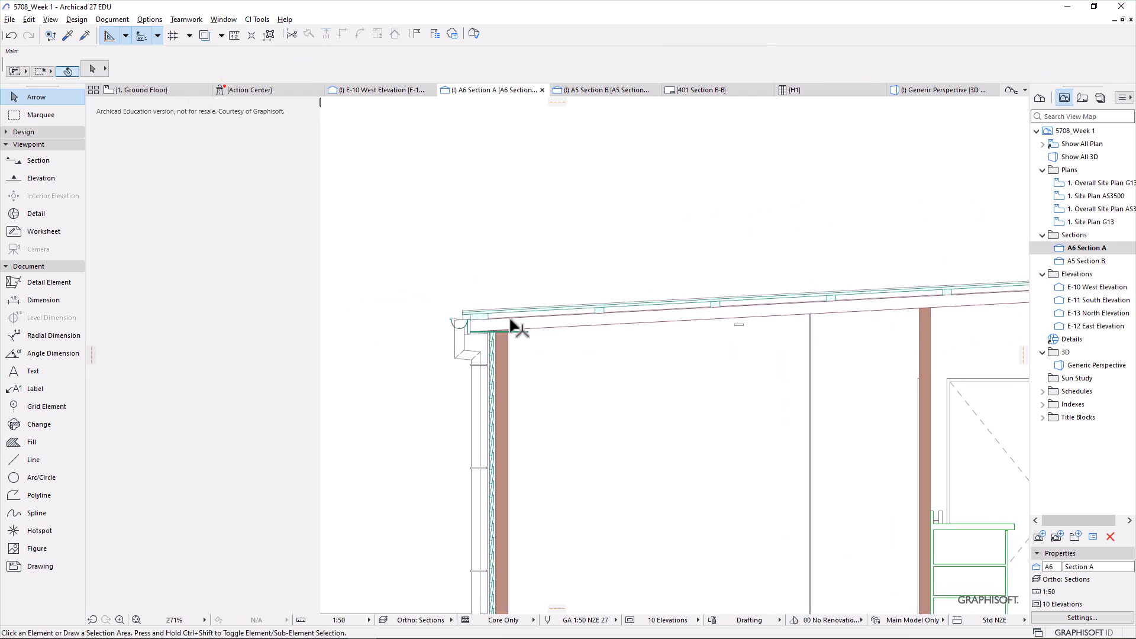
{"action": "left_click", "coordinate": [36, 389]}
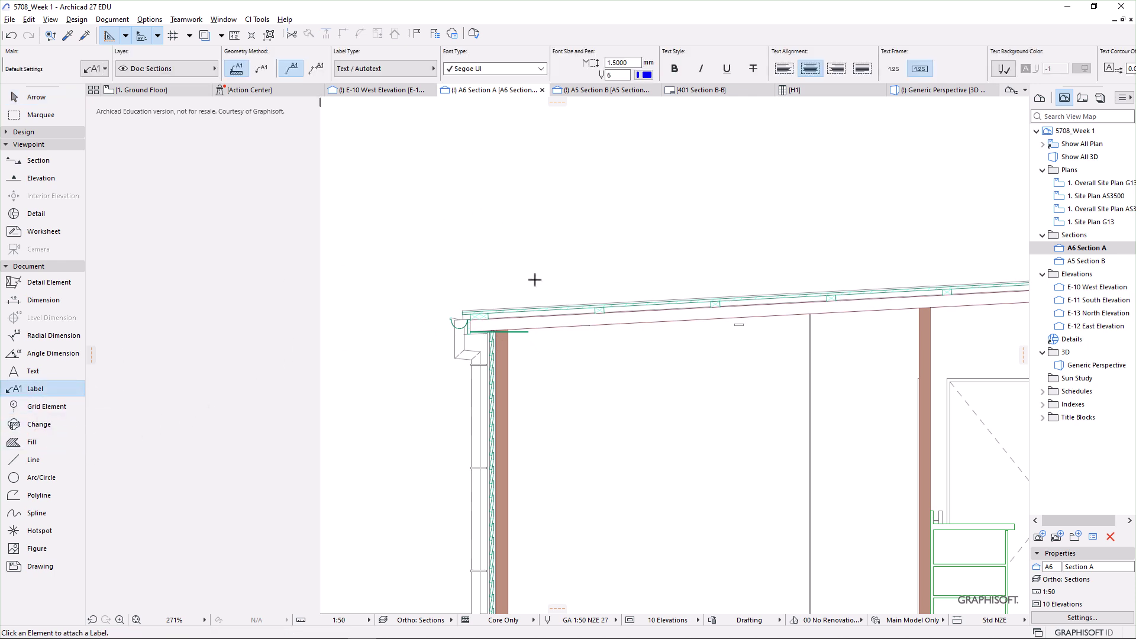
{"action": "left_click", "coordinate": [555, 305]}
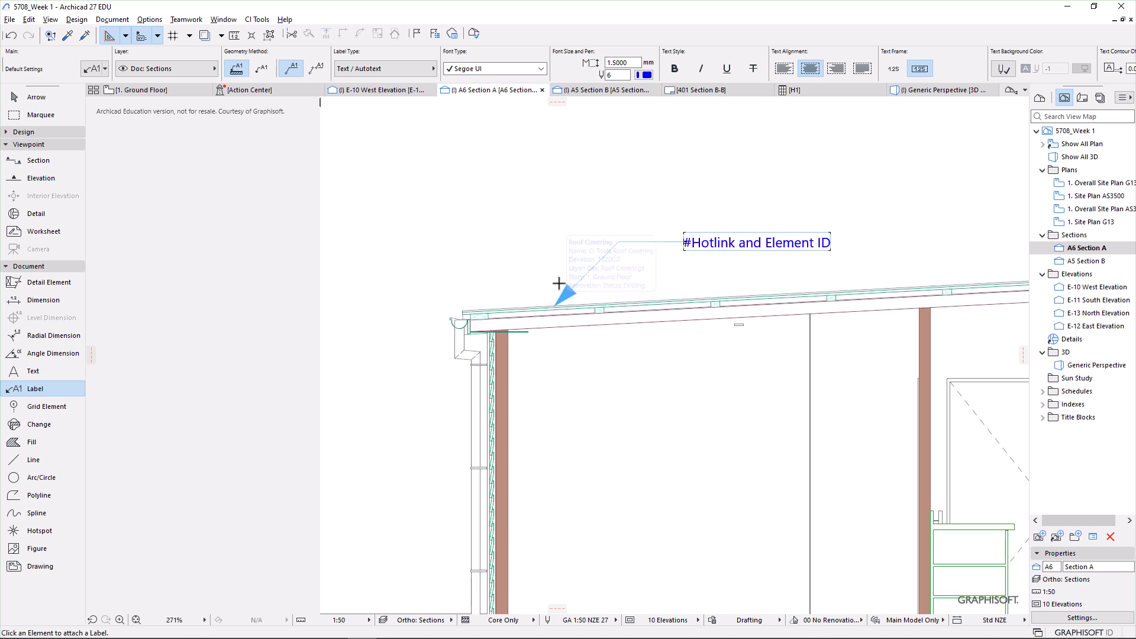
{"action": "key", "text": "Escape"}
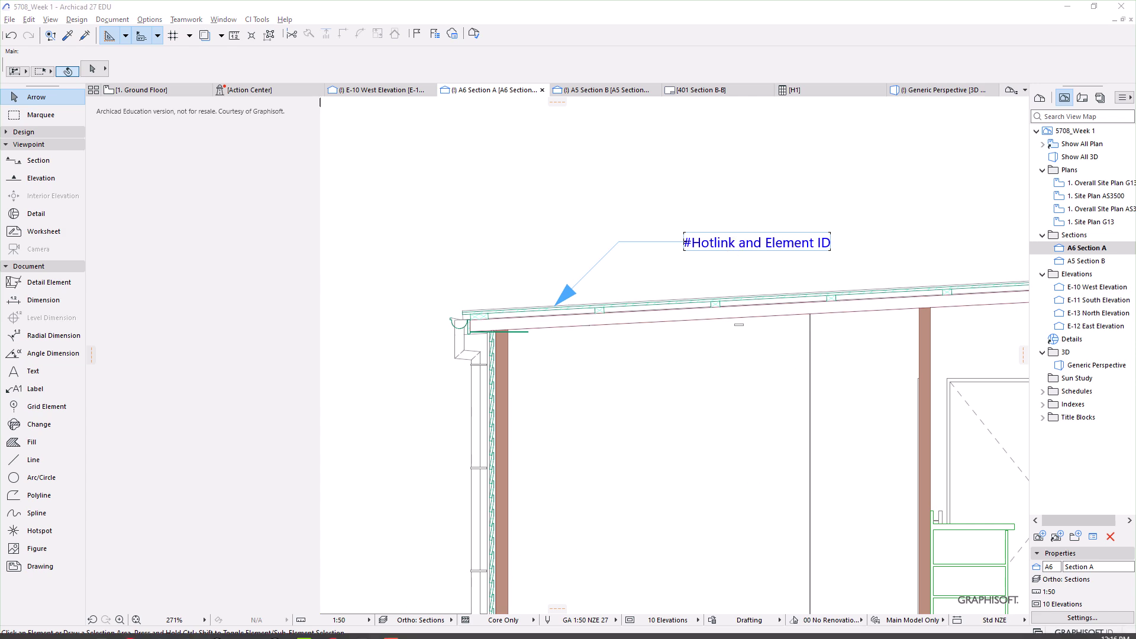
{"action": "left_click", "coordinate": [333, 631]}
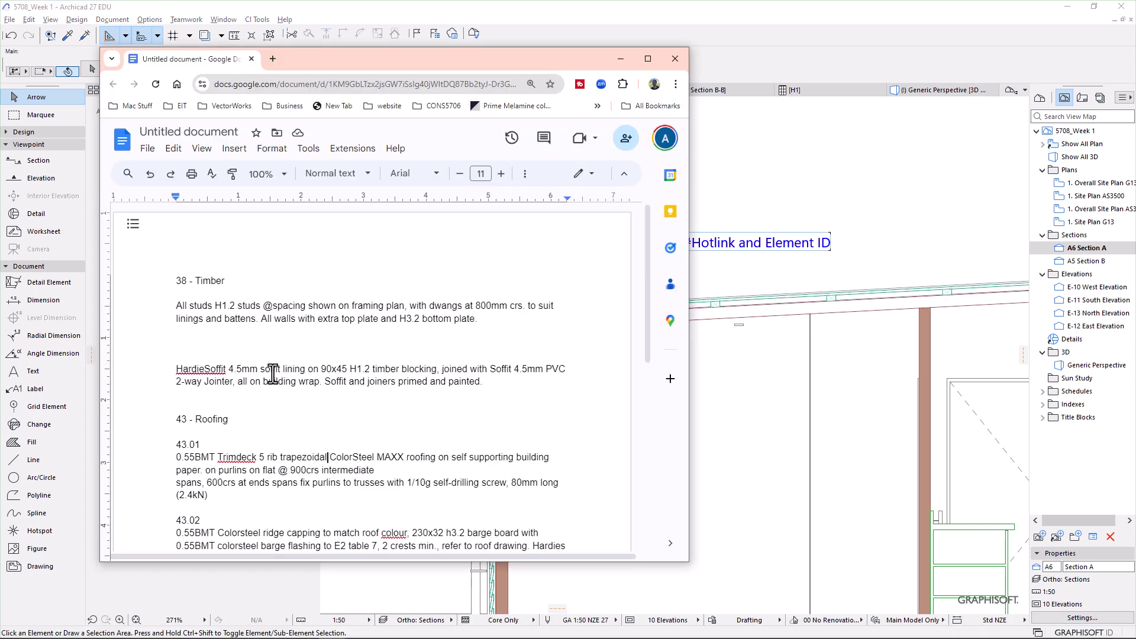
{"action": "left_click_drag", "start_coordinate": [206, 495], "coordinate": [175, 457]}
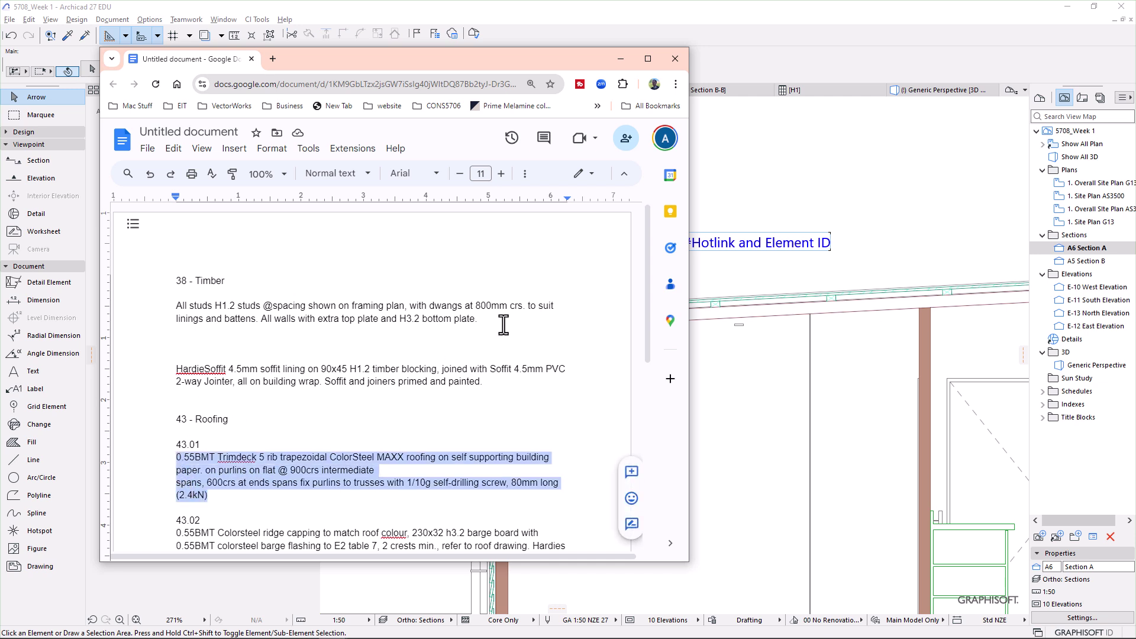
- Replace the roof label's text with the pasted 0.55BMT Trimdeck ColorSteel MAXX specification
{"action": "left_click", "coordinate": [749, 240]}
{"action": "left_click", "coordinate": [744, 249]}
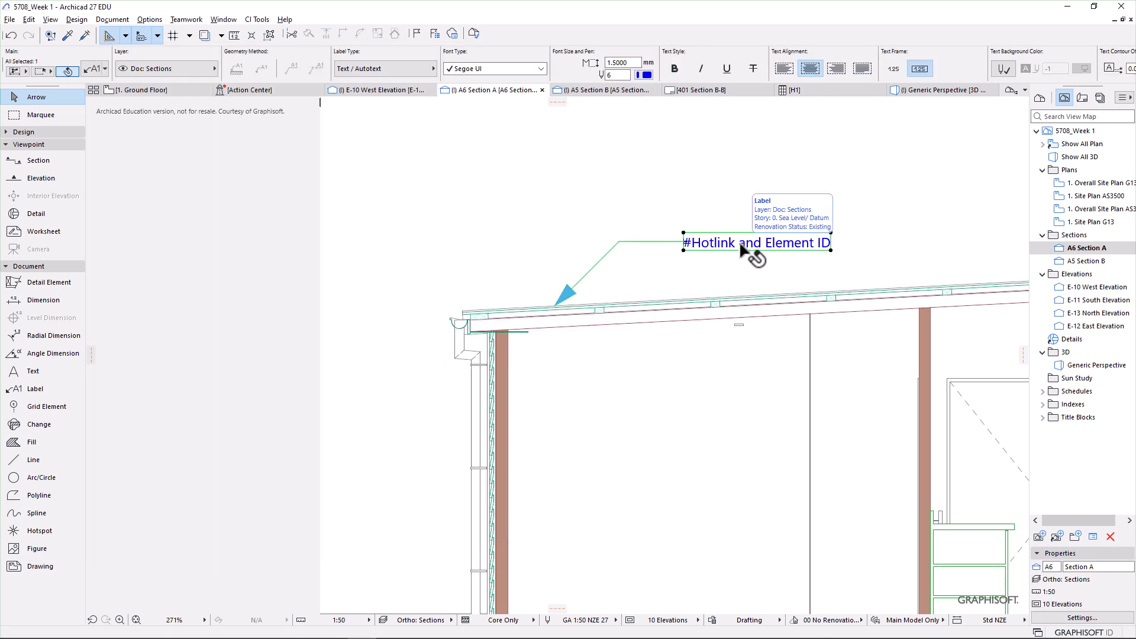
{"action": "double_click", "coordinate": [744, 248]}
{"action": "key", "text": "ctrl+v"}
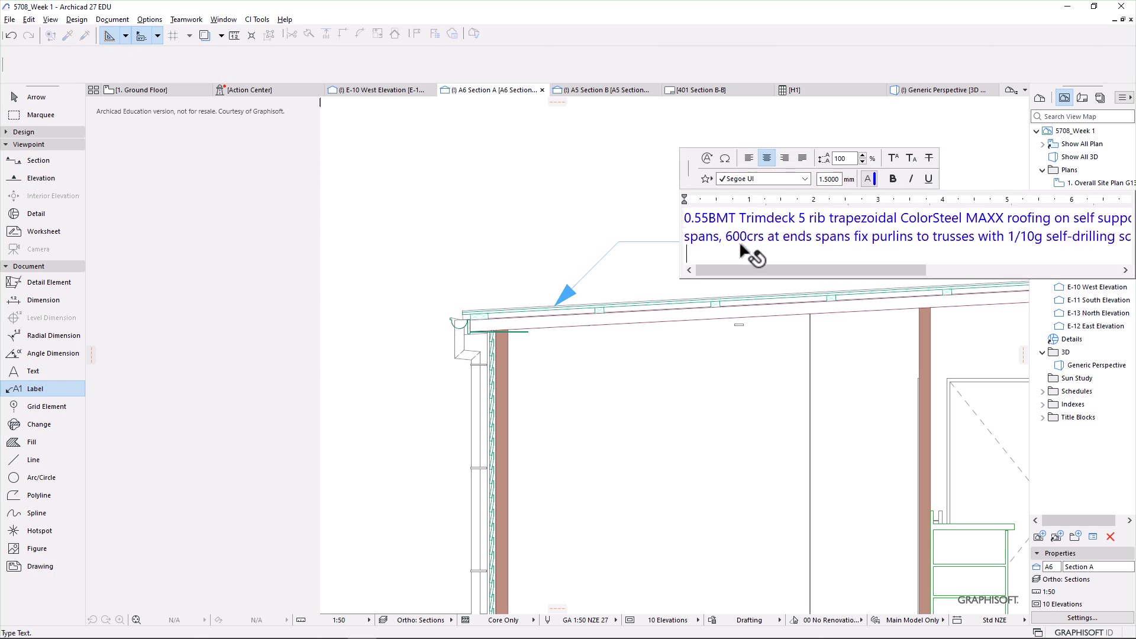
{"action": "key", "text": "BackSpace"}
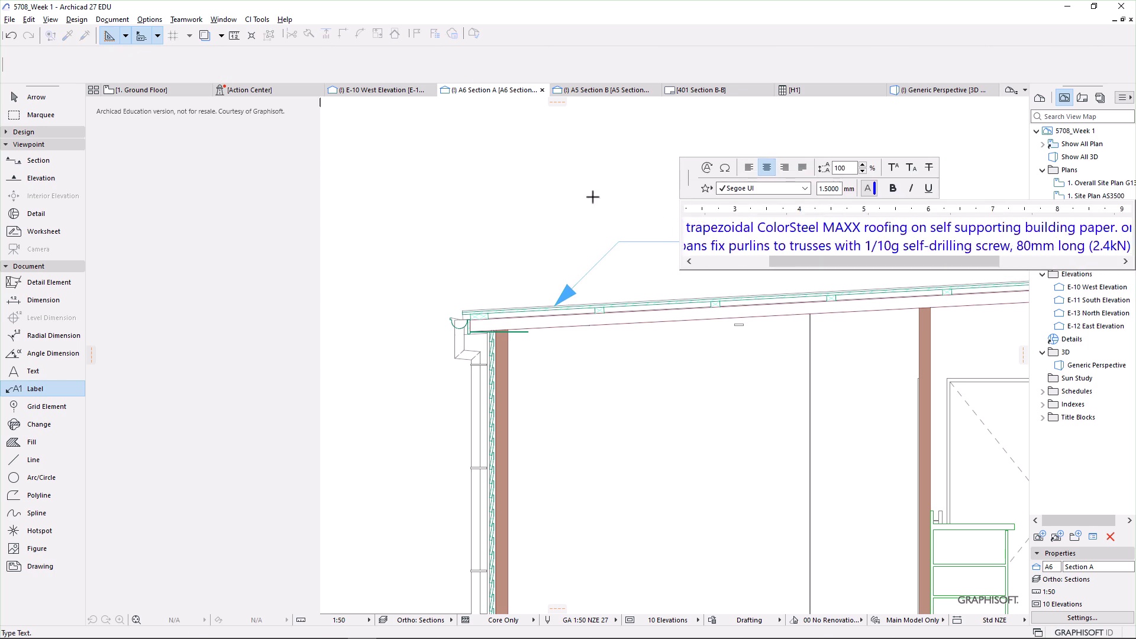
{"action": "left_click", "coordinate": [31, 97]}
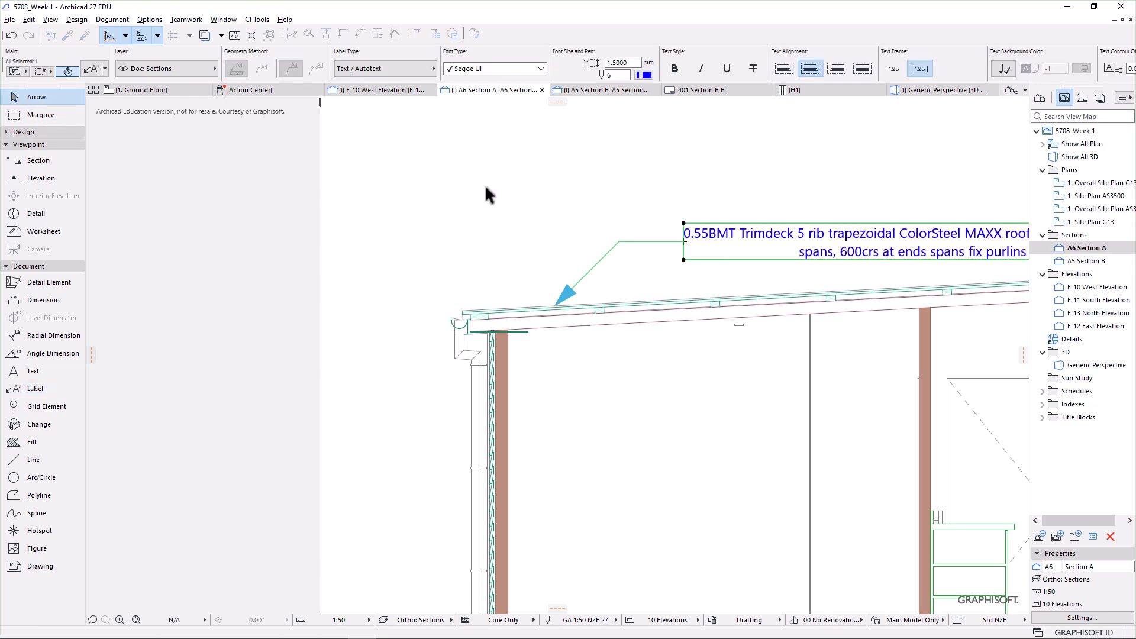
- Narrow the label's text box so the specification wraps, and left-align it
{"action": "middle_click_drag", "start_coordinate": [682, 222], "coordinate": [403, 208]}
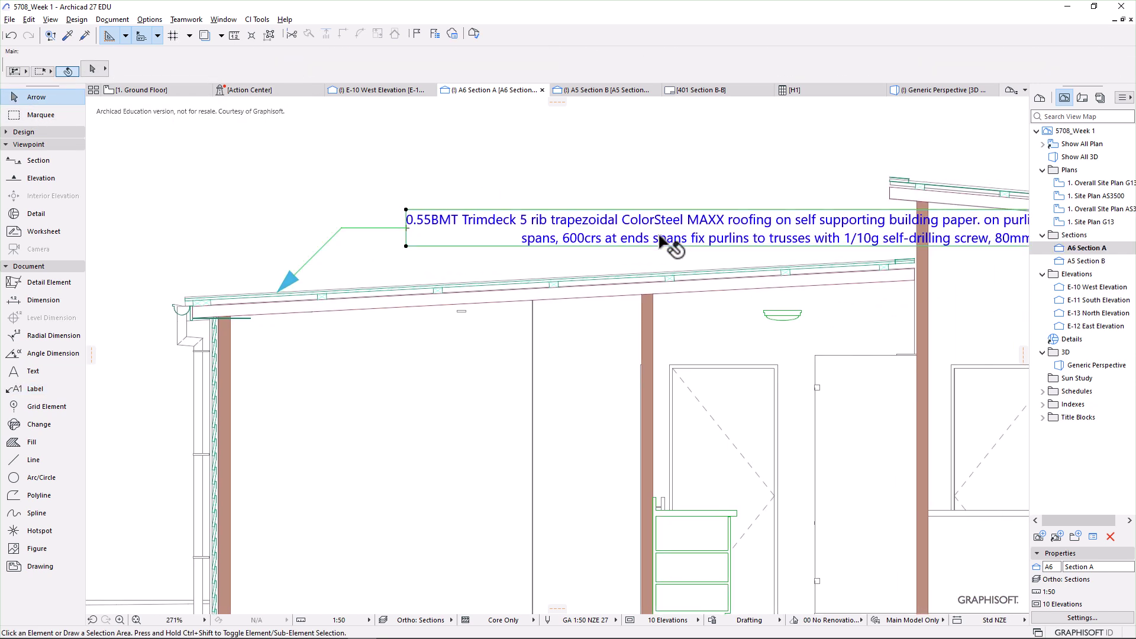
{"action": "left_click", "coordinate": [641, 239]}
{"action": "scroll", "coordinate": [636, 237], "scroll_direction": "down", "scroll_amount": 4}
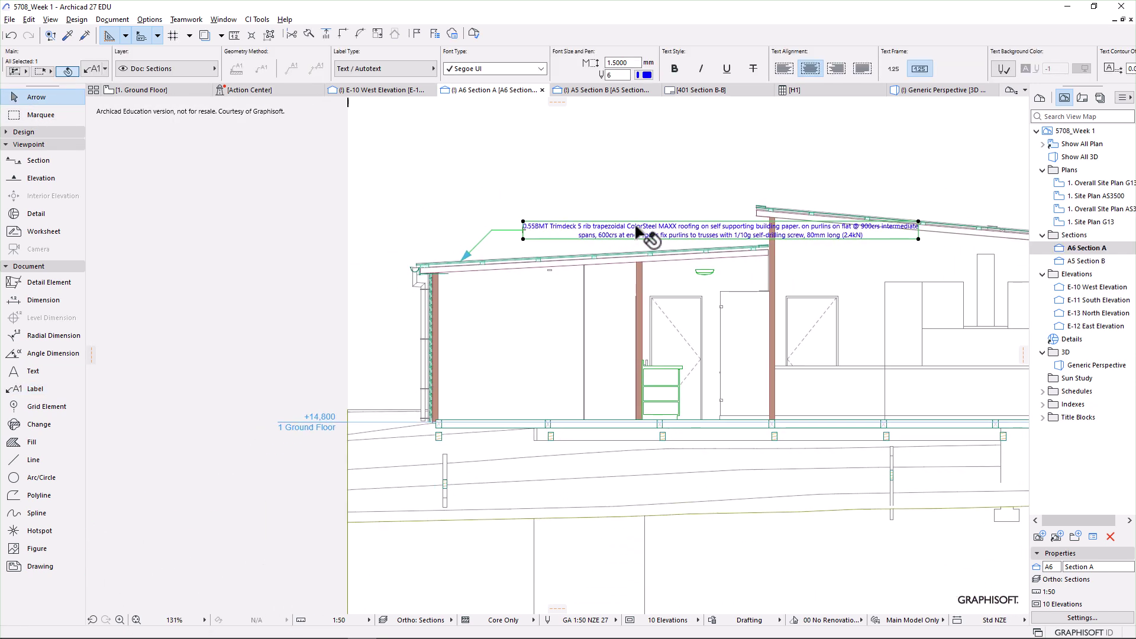
{"action": "left_click", "coordinate": [919, 239]}
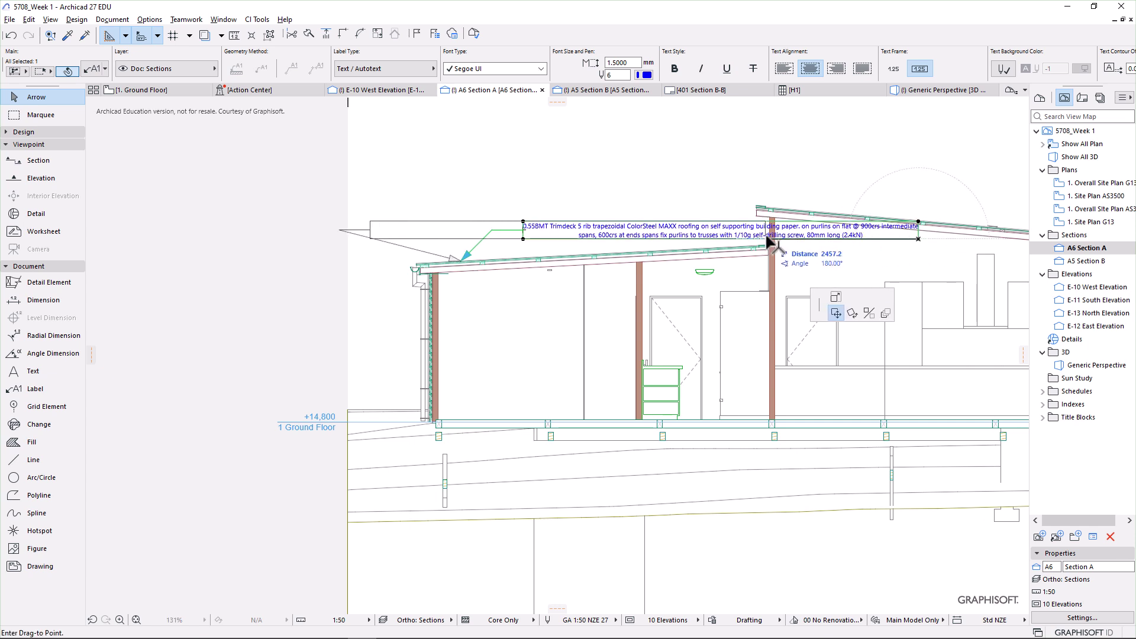
{"action": "left_click", "coordinate": [834, 297]}
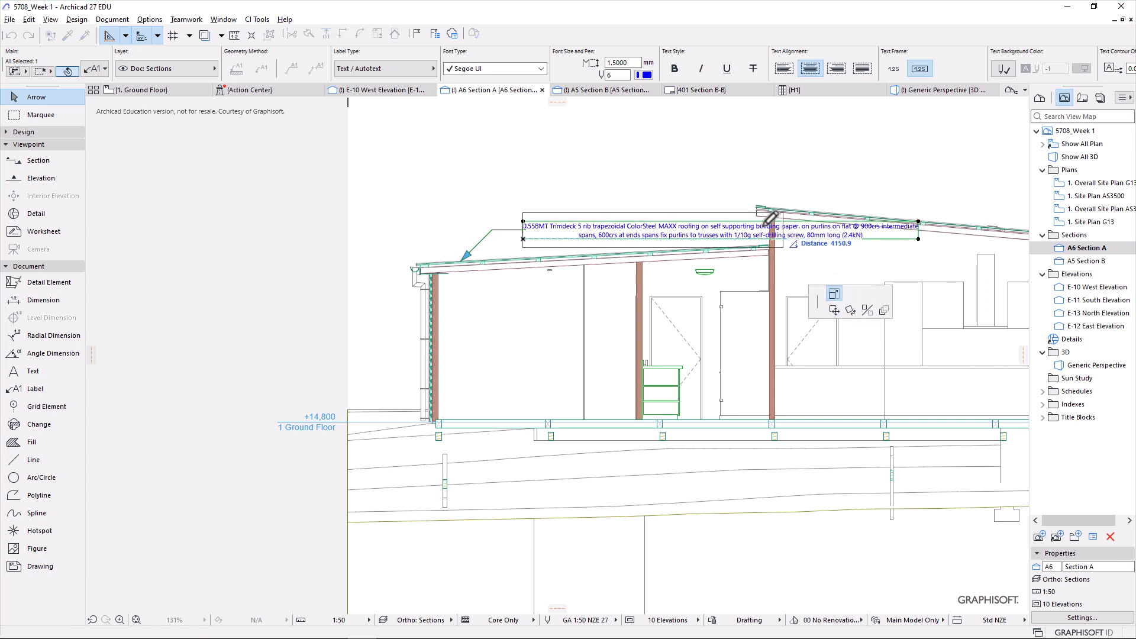
{"action": "left_click", "coordinate": [666, 204]}
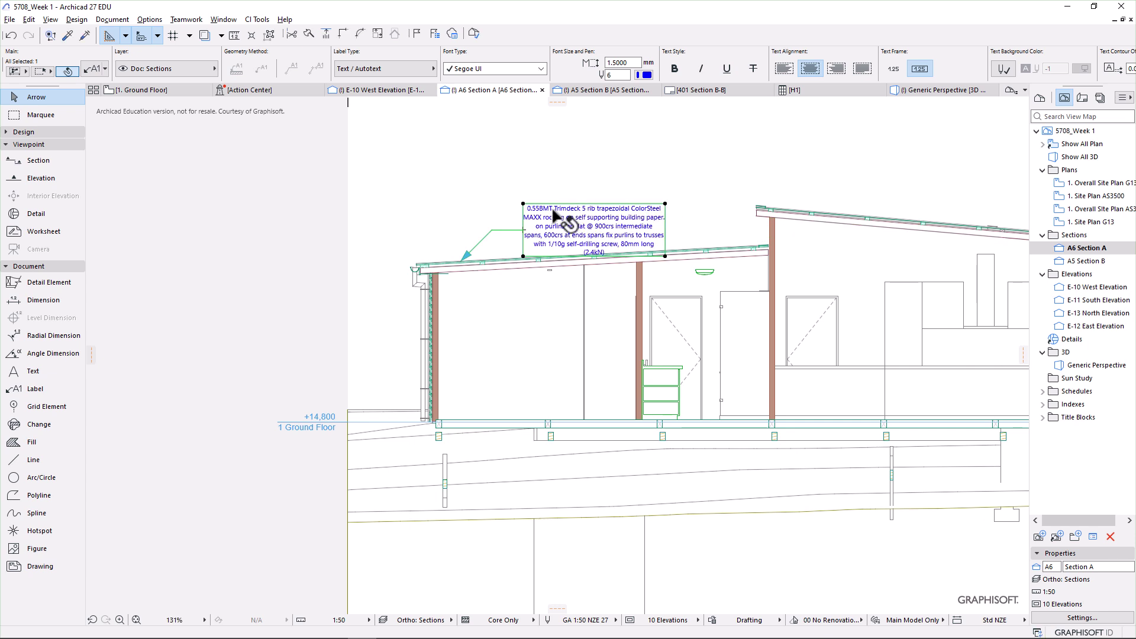
{"action": "left_click", "coordinate": [784, 68]}
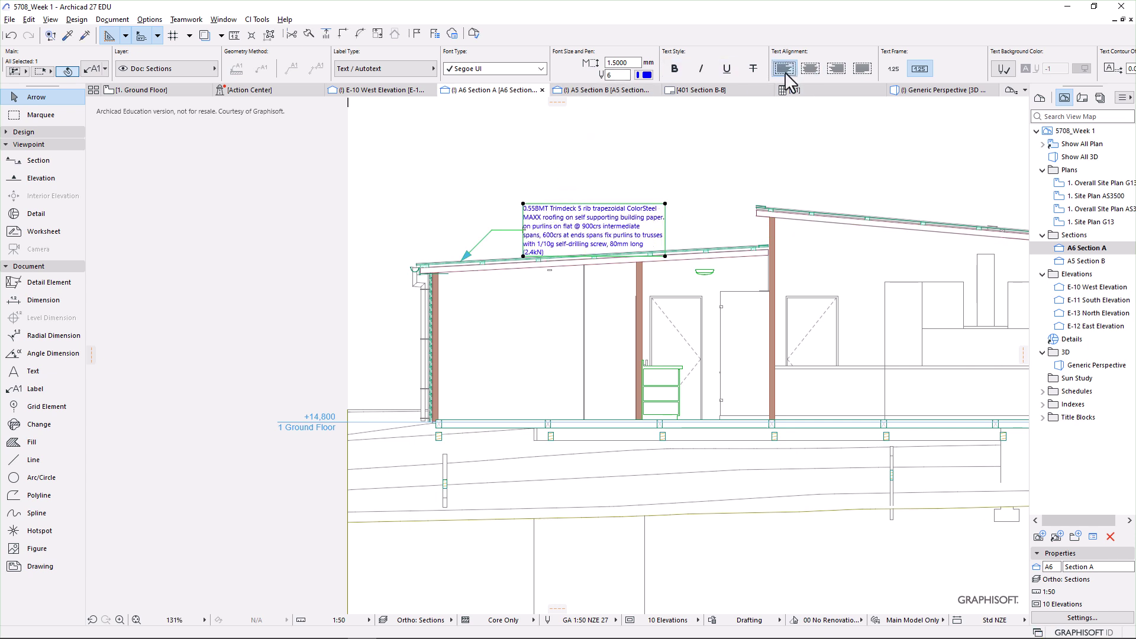
- Raise the label text and leader elbow higher above the left roof
{"action": "left_click", "coordinate": [492, 229]}
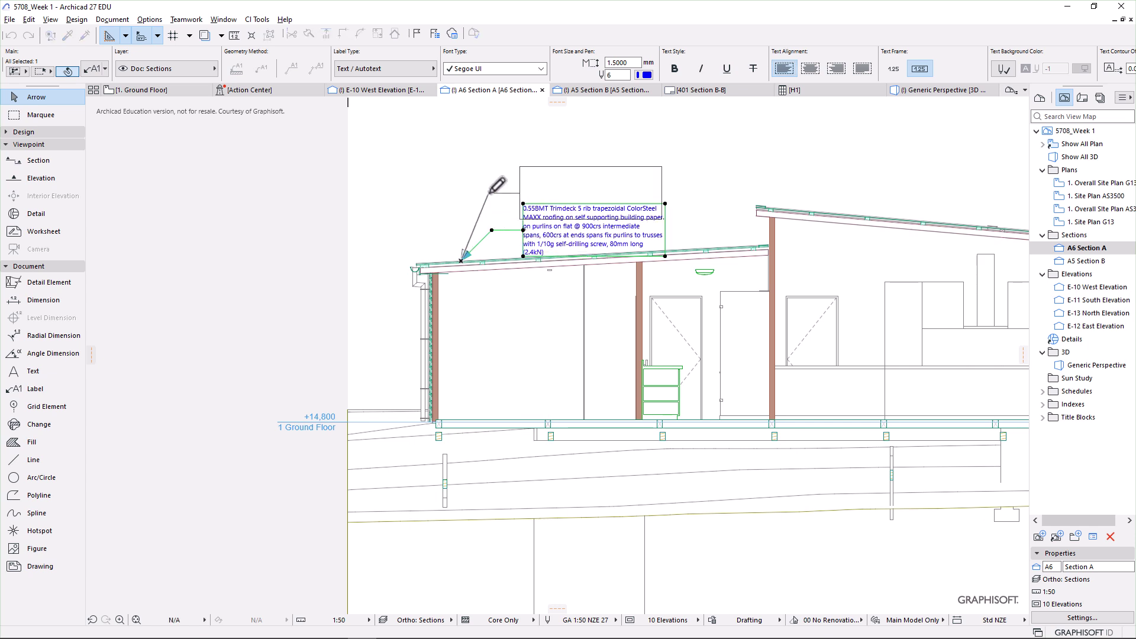
{"action": "left_click", "coordinate": [489, 193]}
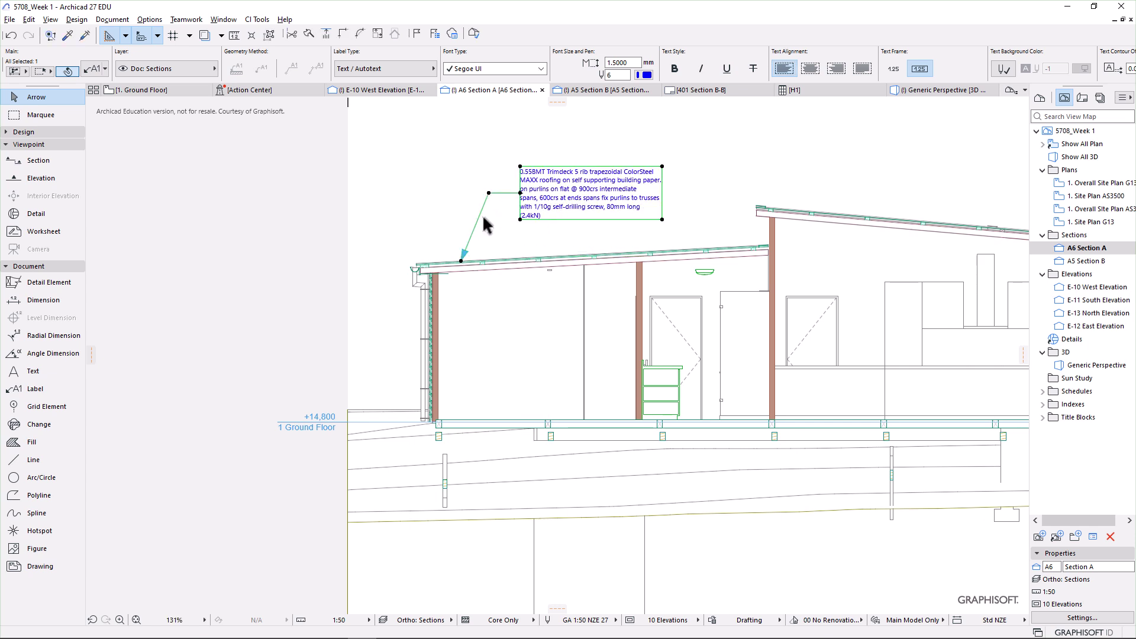
{"action": "left_click", "coordinate": [547, 221]}
{"action": "left_click", "coordinate": [547, 210]}
{"action": "middle_click_drag", "start_coordinate": [953, 208], "coordinate": [525, 252]}
{"action": "left_click", "coordinate": [827, 282]}
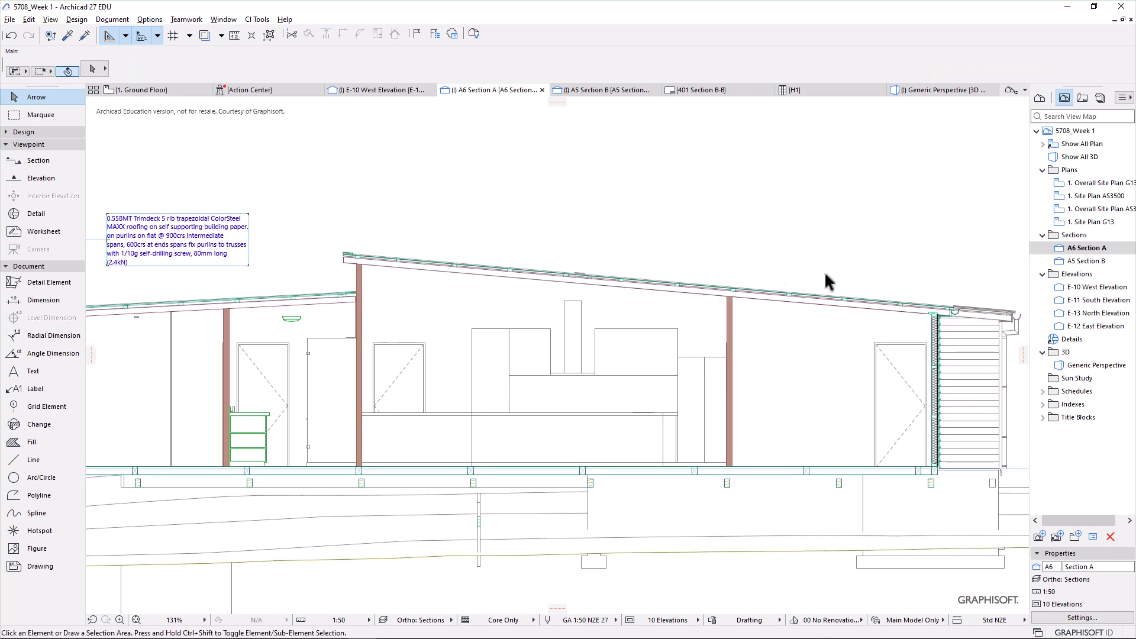
- Paste a copy of the roofing label above the higher roof, its leader pointing at the high roof line
{"action": "key", "text": "ctrl+v"}
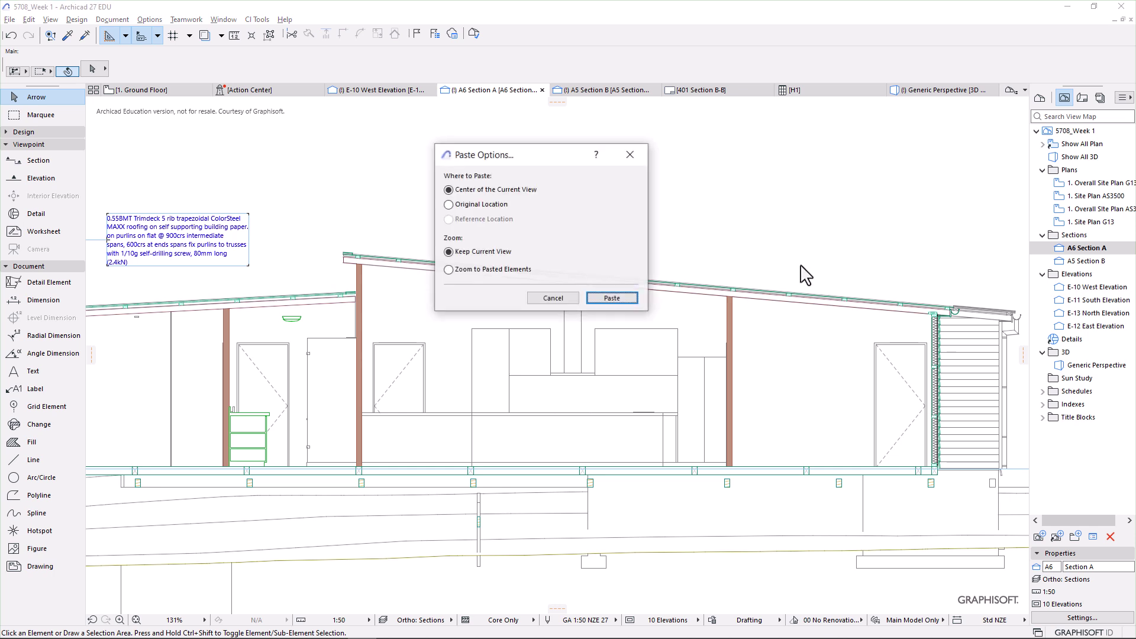
{"action": "left_click", "coordinate": [612, 298]}
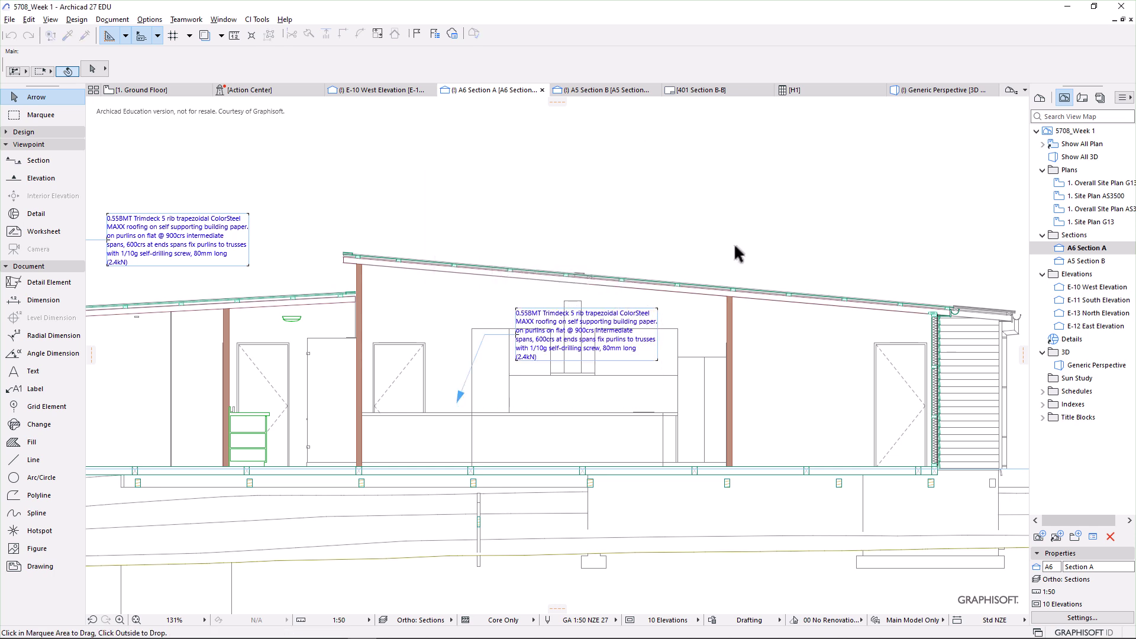
{"action": "left_click_drag", "start_coordinate": [592, 348], "coordinate": [887, 240]}
{"action": "left_click_drag", "start_coordinate": [457, 397], "coordinate": [782, 291]}
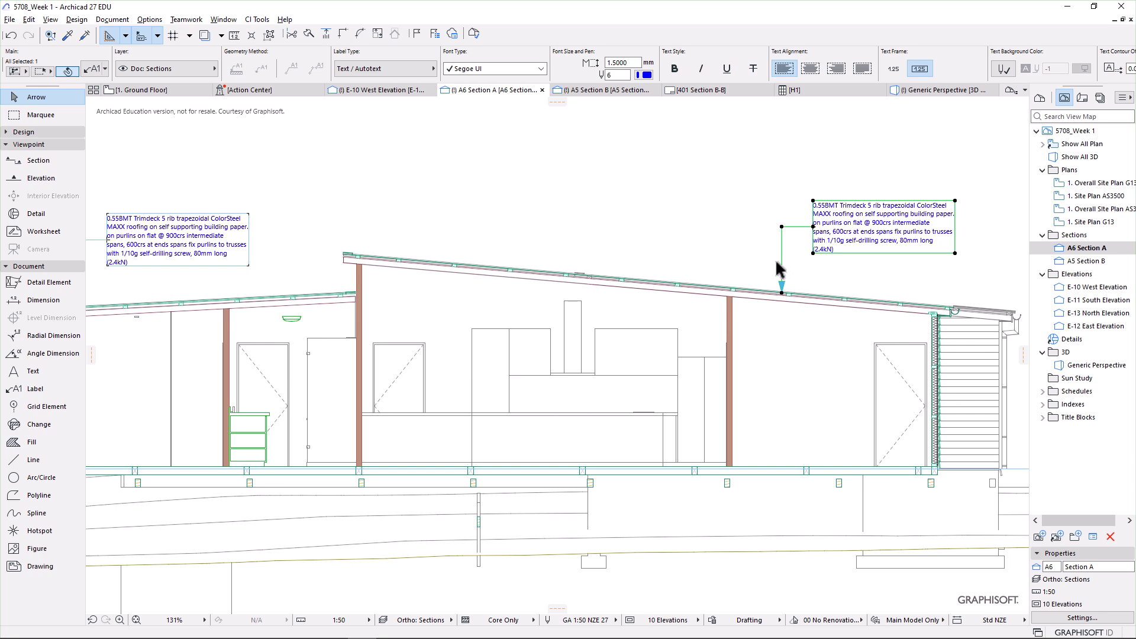
{"action": "scroll", "coordinate": [777, 267], "scroll_direction": "down", "scroll_amount": 4}
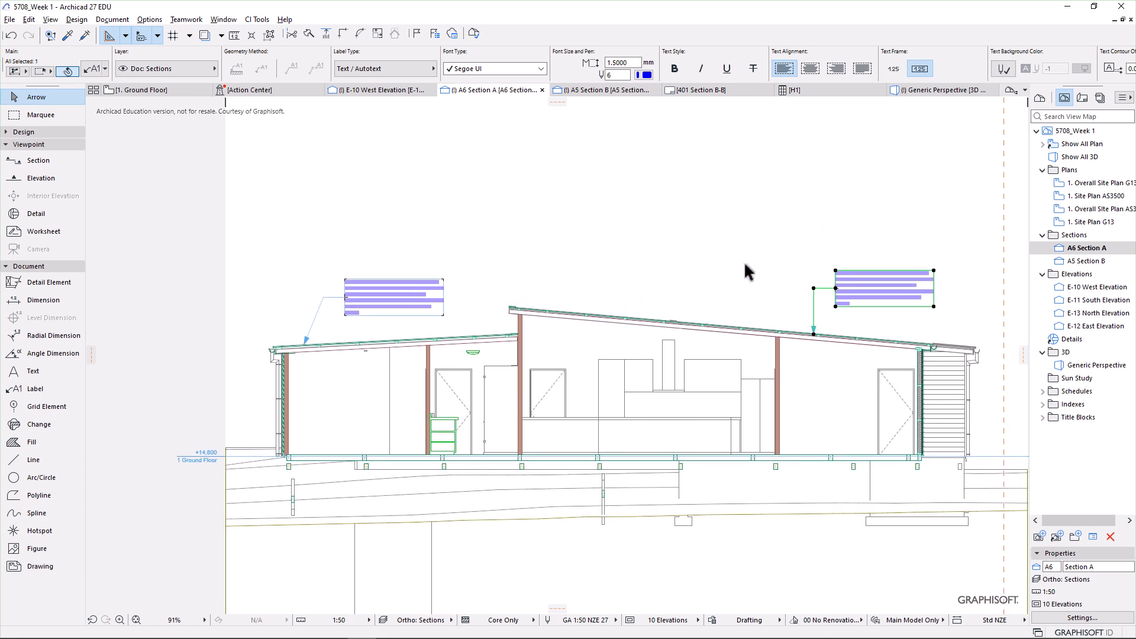
- Open the Keynotes Palette from CI Tools > Keynotes and nudge it into position
{"action": "left_click", "coordinate": [256, 20]}
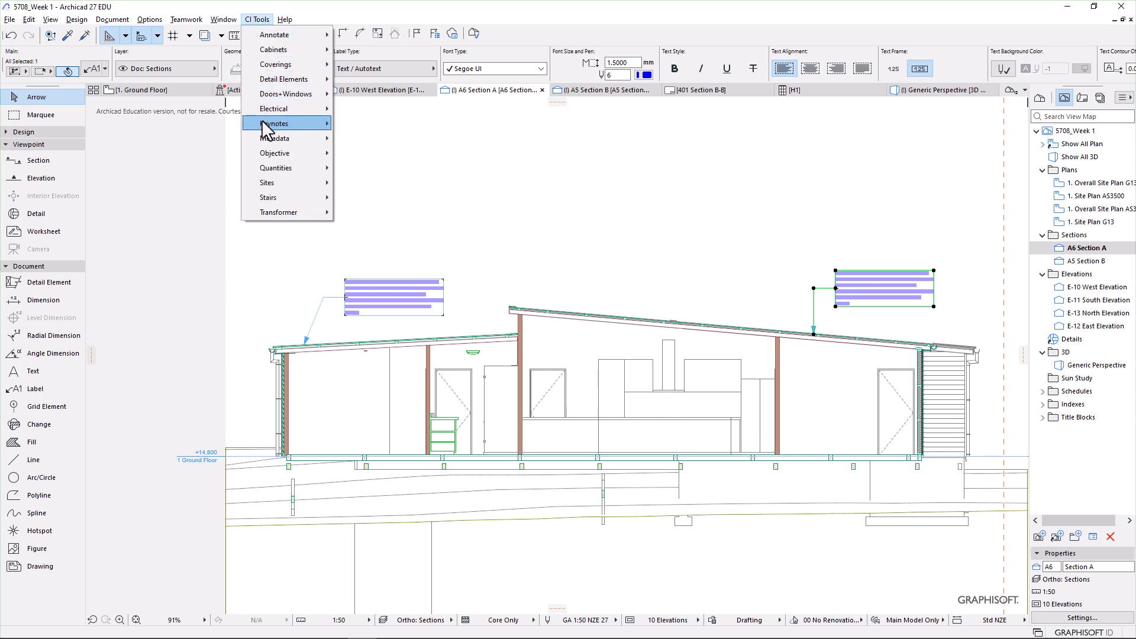
{"action": "mouse_move", "coordinate": [272, 123]}
{"action": "left_click", "coordinate": [364, 126]}
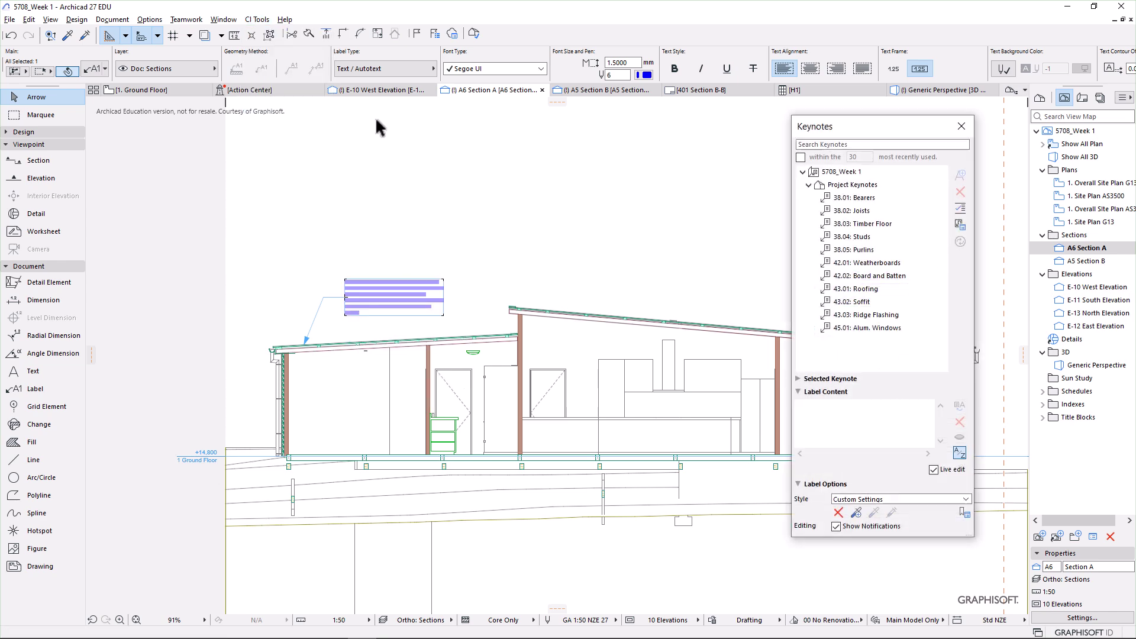
{"action": "left_click_drag", "start_coordinate": [847, 135], "coordinate": [846, 133]}
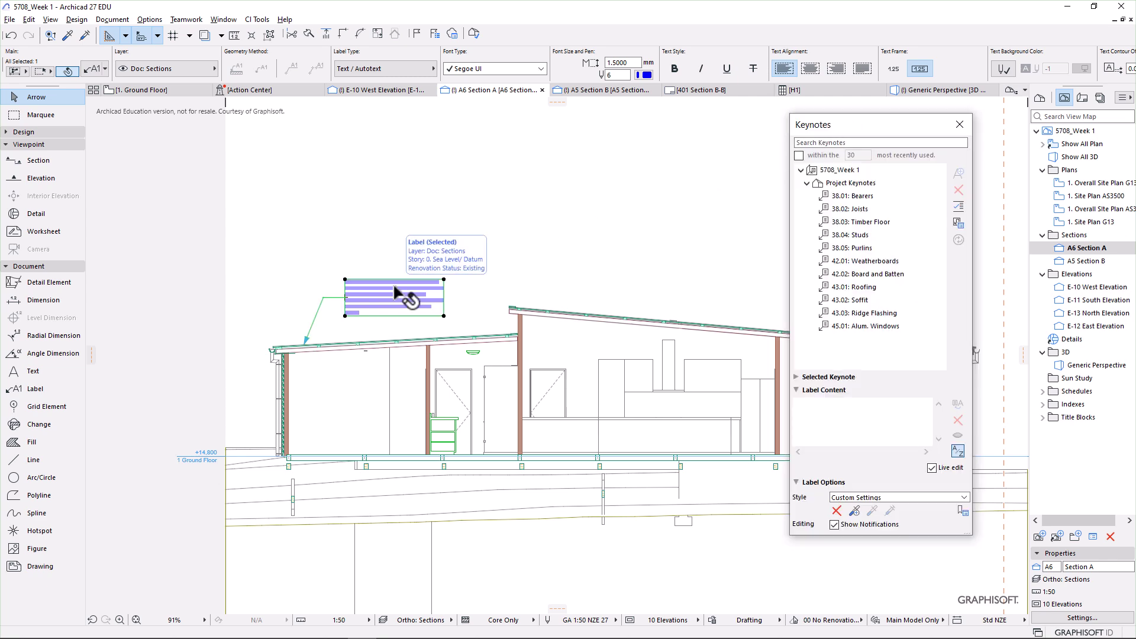
- Change the left roofing label to a CI Tools Keynote Label showing Title only, with Key unchecked
{"action": "double_click", "coordinate": [332, 297]}
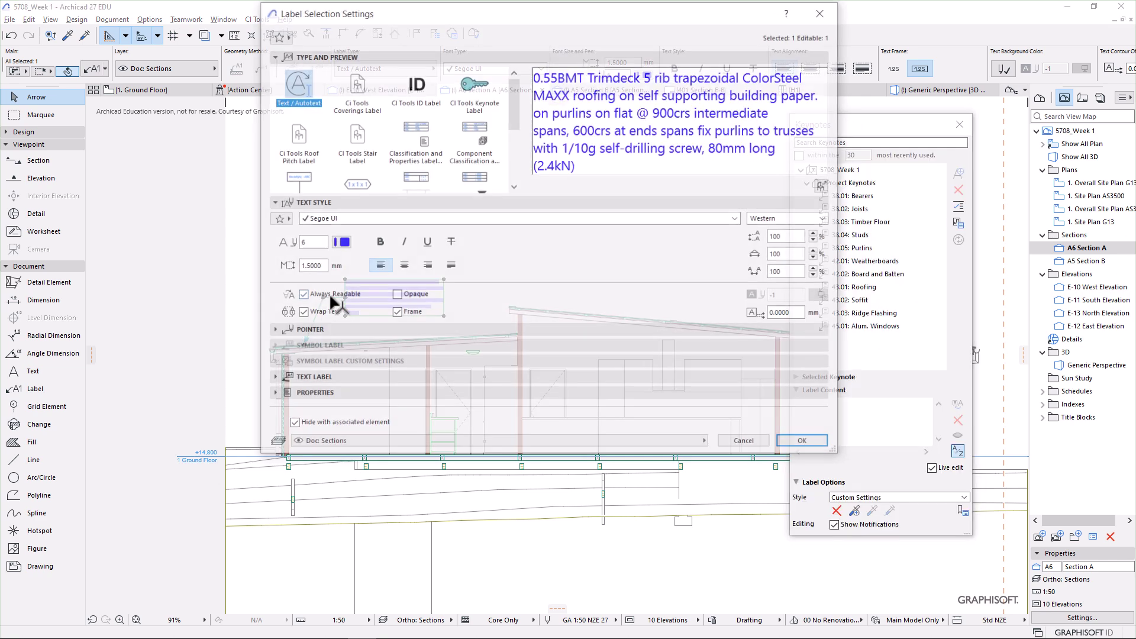
{"action": "left_click", "coordinate": [477, 93]}
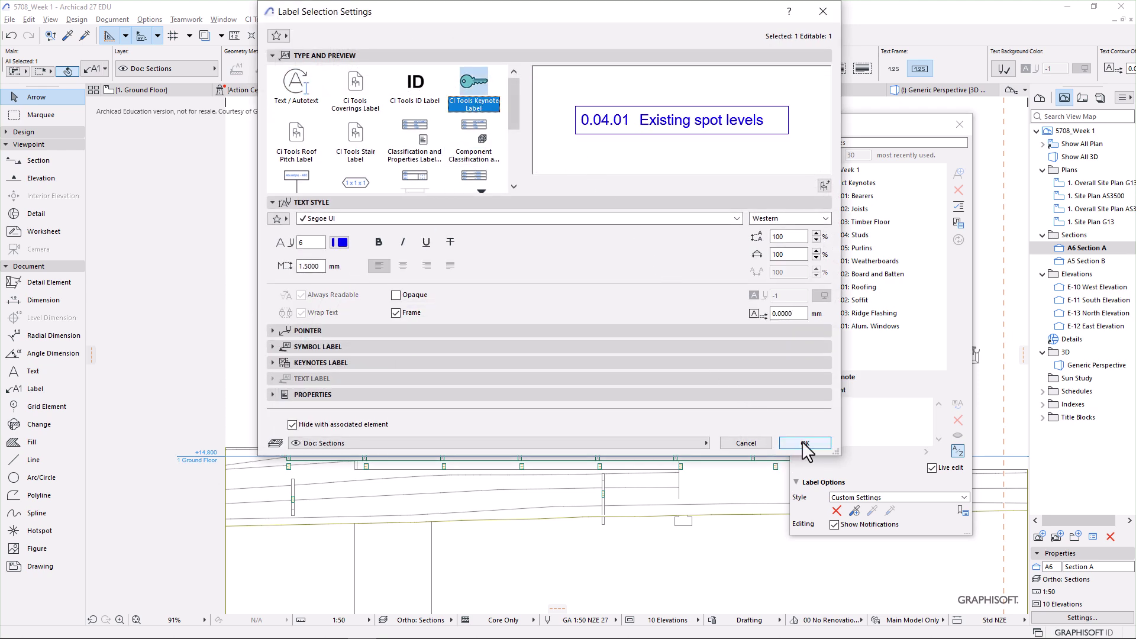
{"action": "left_click", "coordinate": [269, 330]}
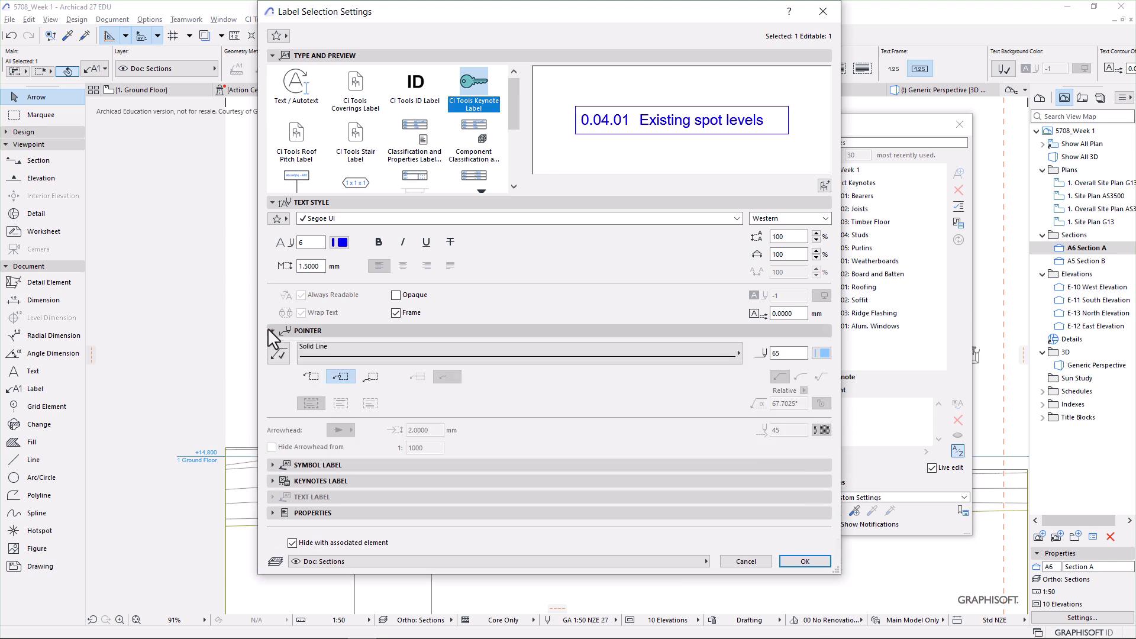
{"action": "left_click", "coordinate": [272, 480]}
{"action": "left_click", "coordinate": [273, 434]}
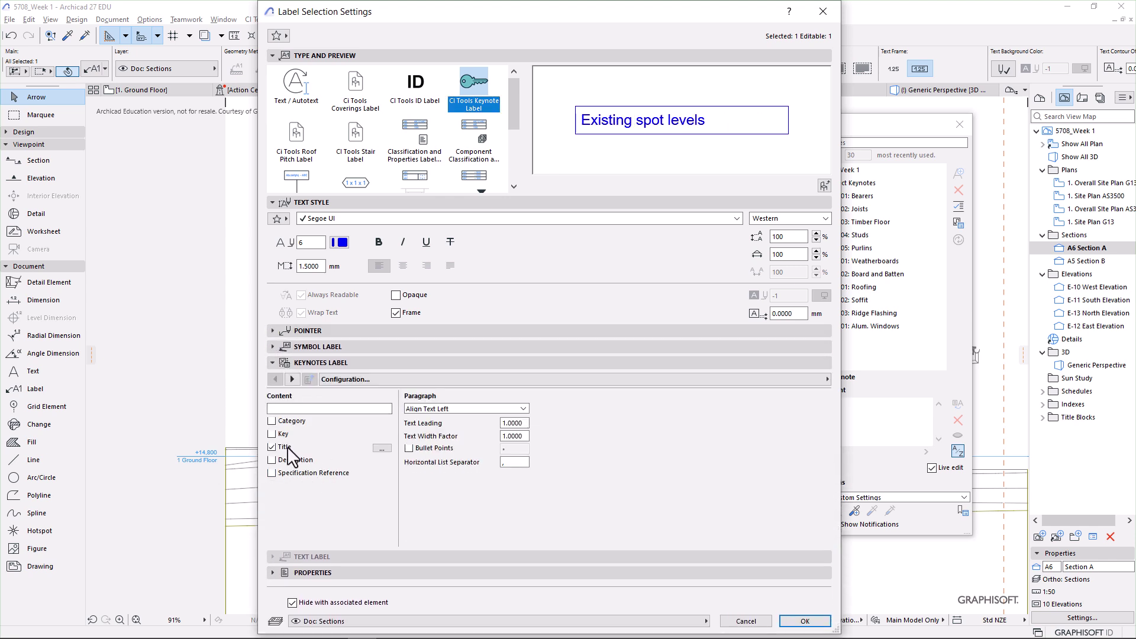
{"action": "left_click", "coordinate": [272, 448]}
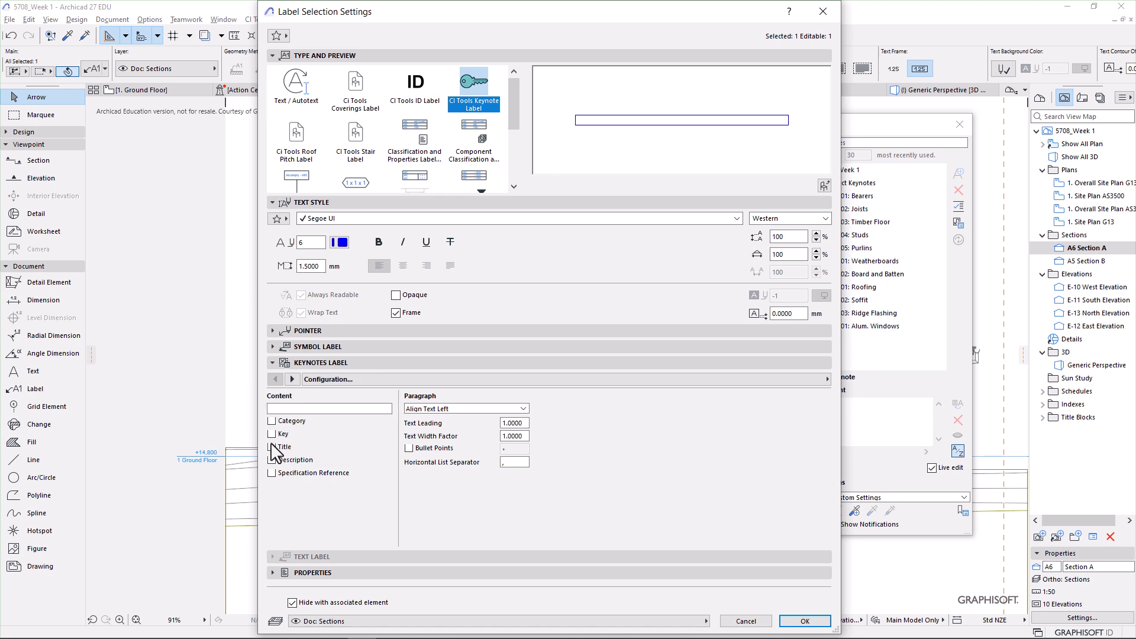
{"action": "left_click", "coordinate": [272, 447]}
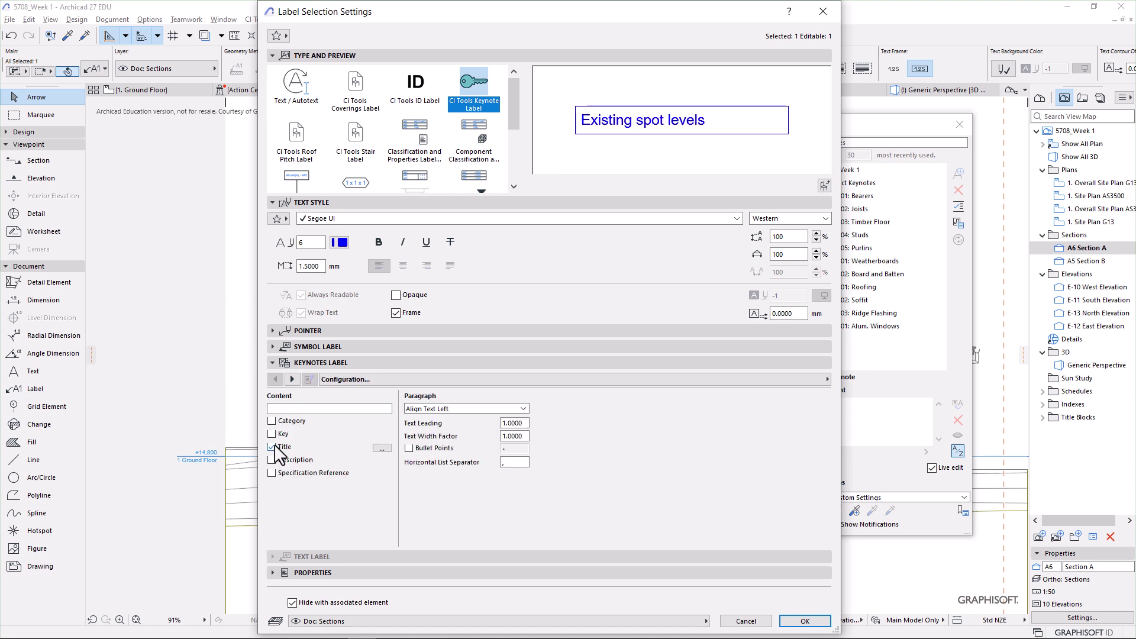
- Apply the keynote label settings and move the label higher above the roof
{"action": "left_click", "coordinate": [805, 621]}
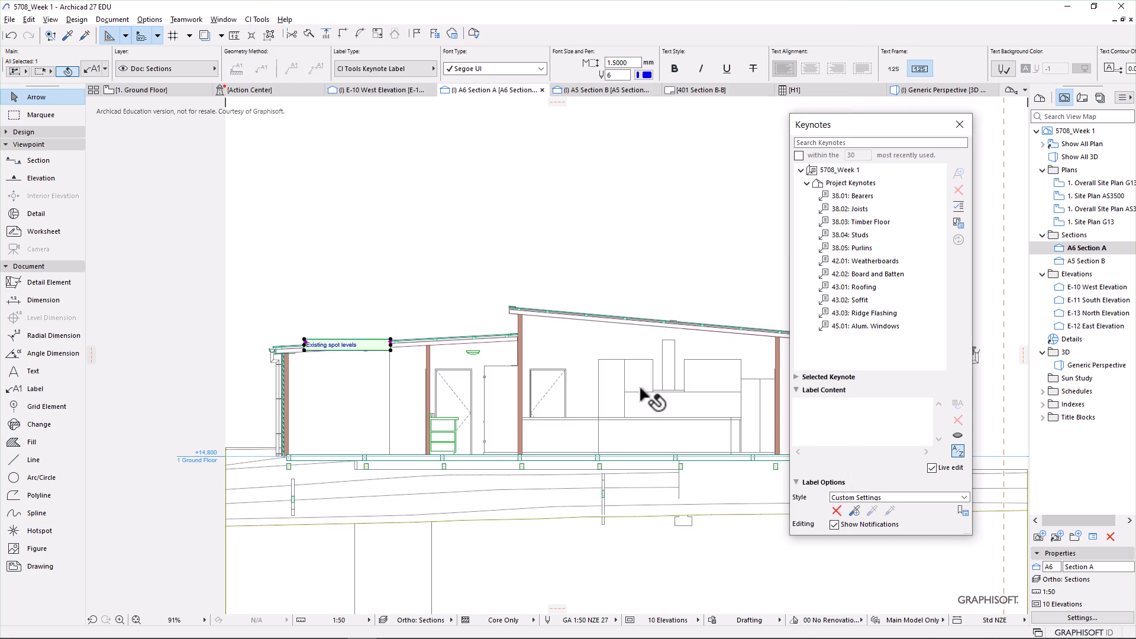
{"action": "scroll", "coordinate": [313, 349], "scroll_direction": "up", "scroll_amount": 3}
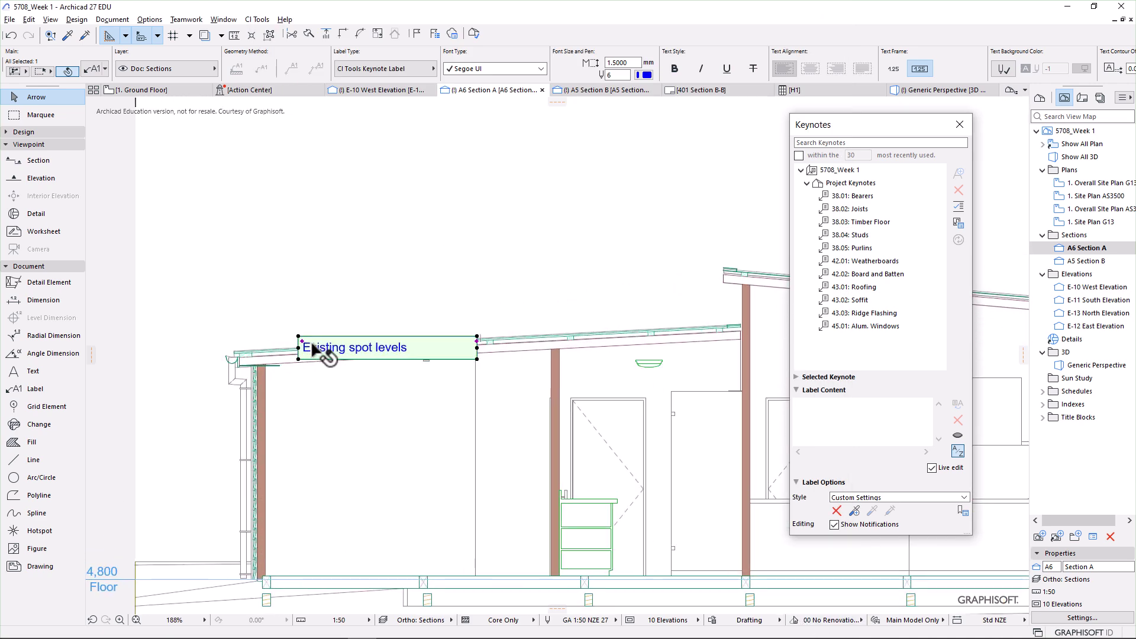
{"action": "left_click", "coordinate": [312, 342]}
{"action": "left_click", "coordinate": [328, 264]}
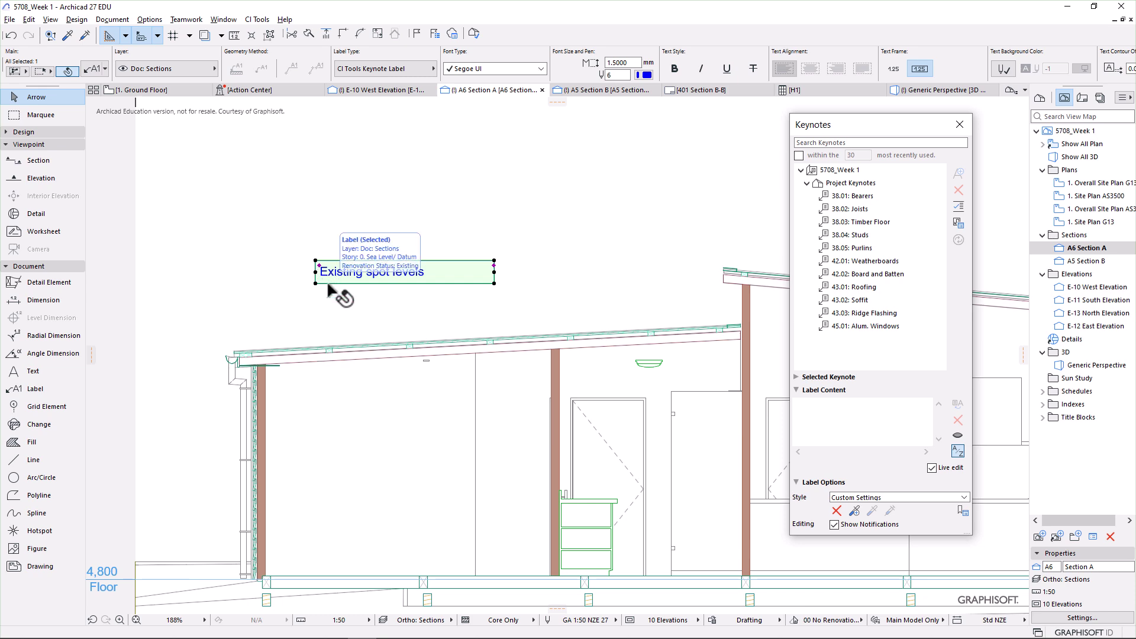
- Enable the label's pointer and route its arrowed leader vertically down onto the left roof edge
{"action": "double_click", "coordinate": [329, 283]}
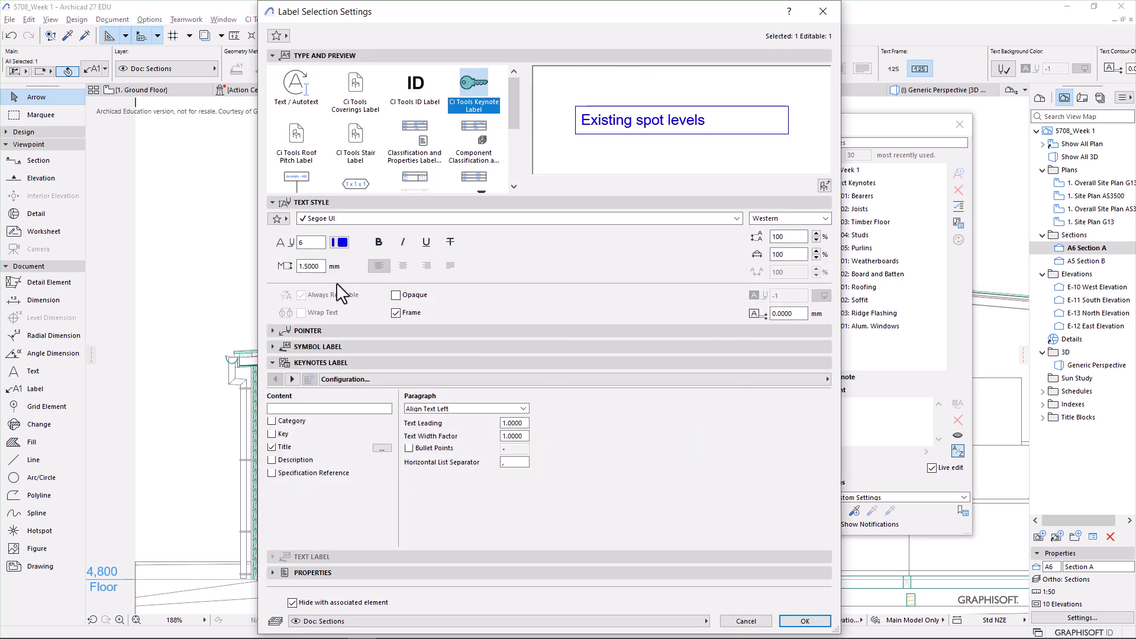
{"action": "left_click", "coordinate": [272, 331]}
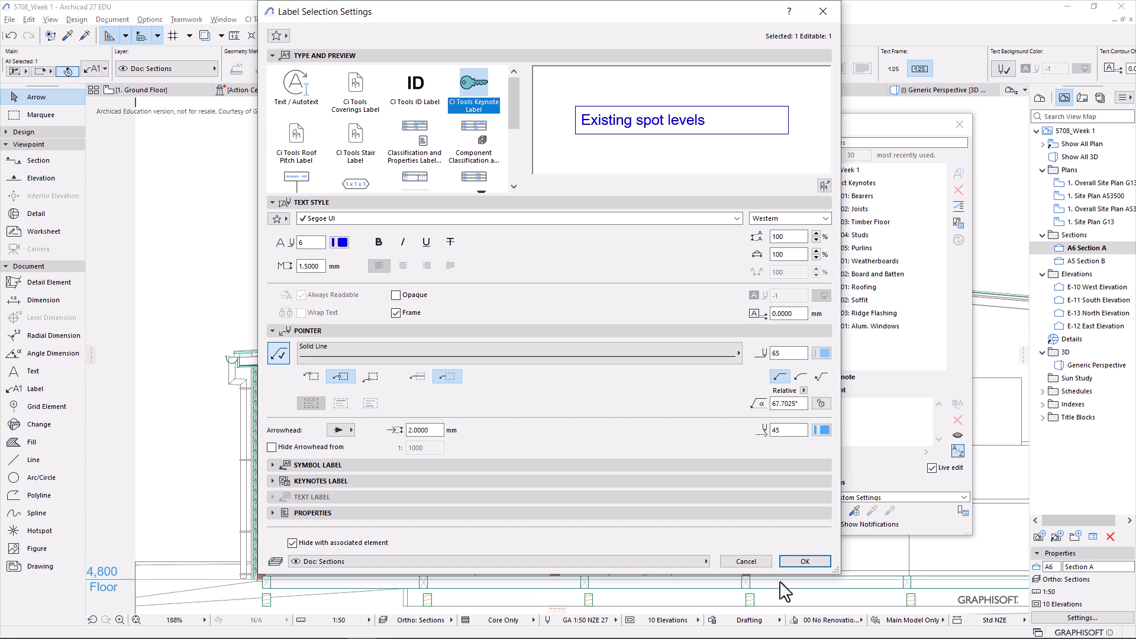
{"action": "left_click", "coordinate": [804, 561]}
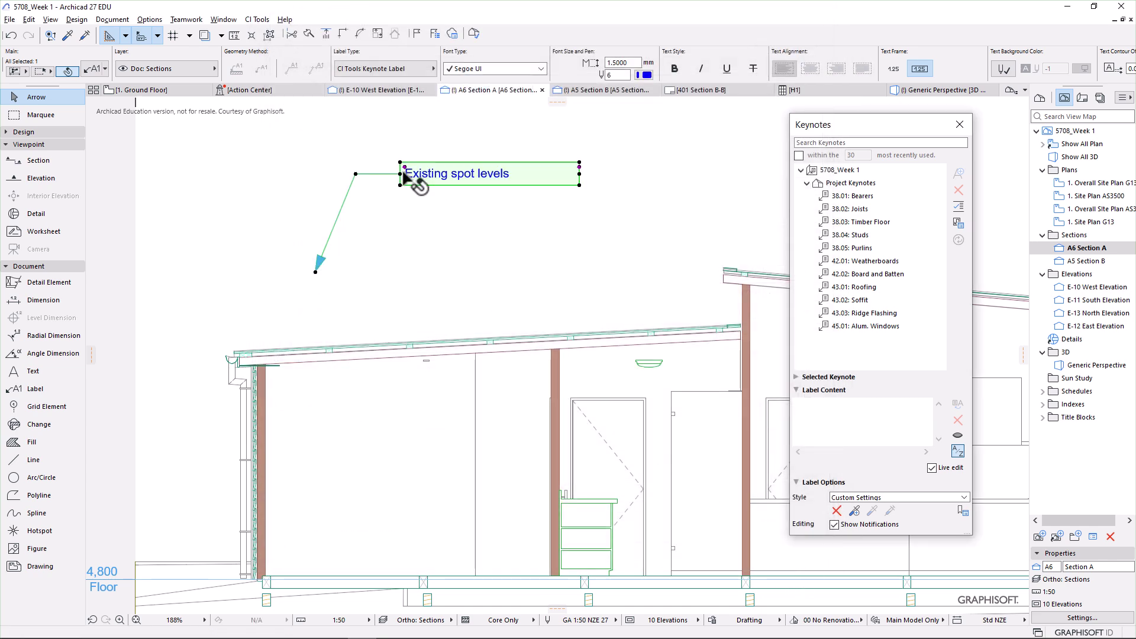
{"action": "key", "text": "ctrl+d"}
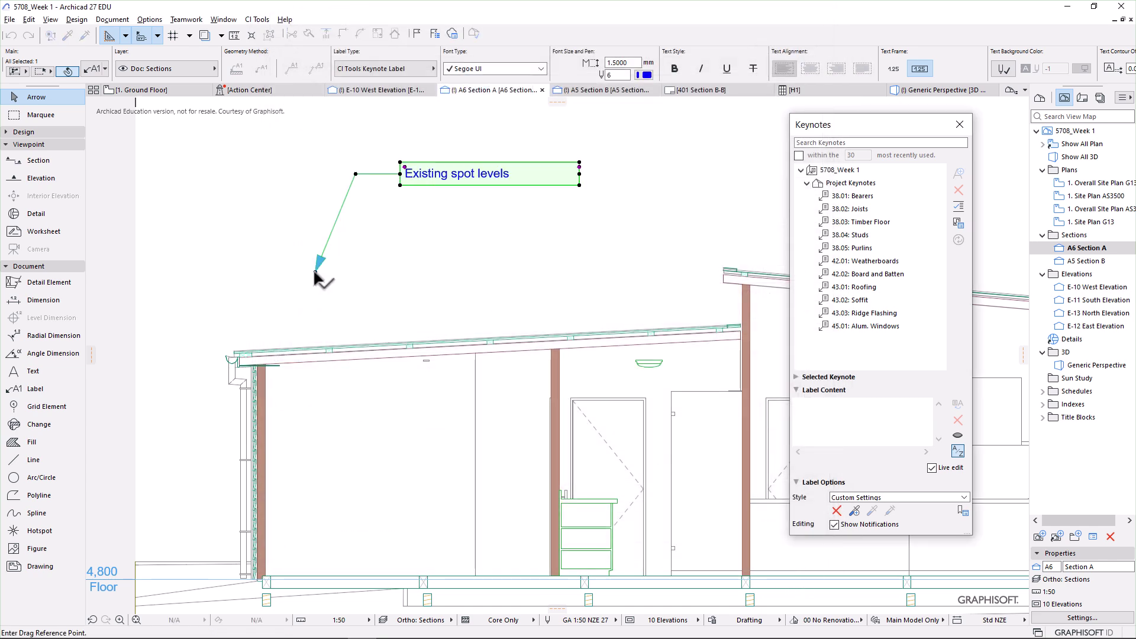
{"action": "left_click", "coordinate": [316, 272]}
{"action": "left_click", "coordinate": [285, 348]}
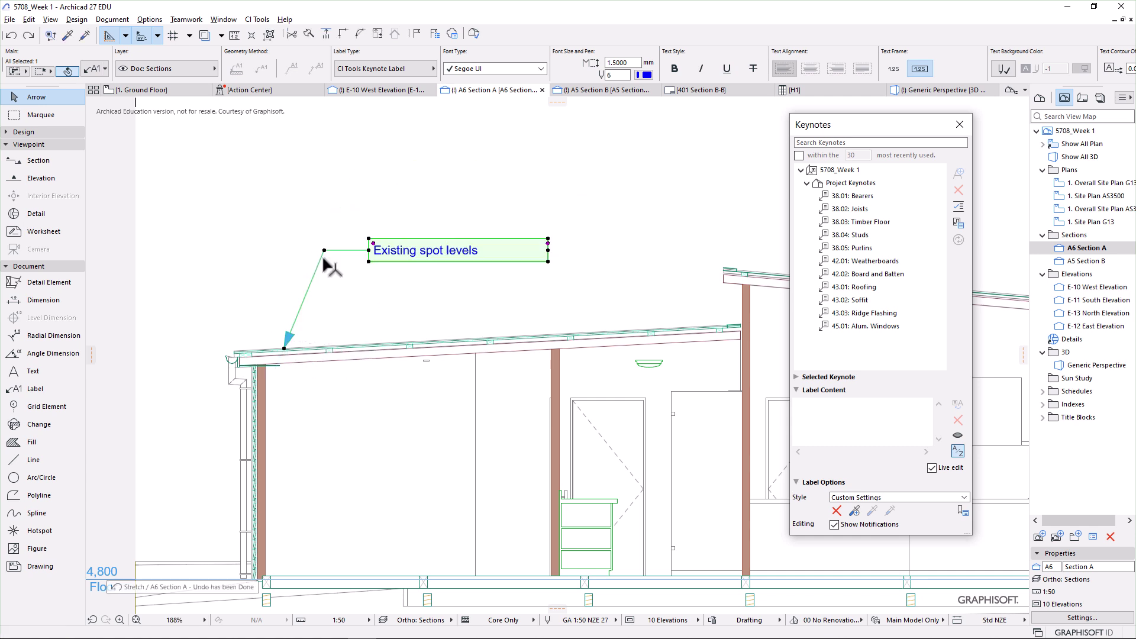
{"action": "left_click", "coordinate": [325, 250]}
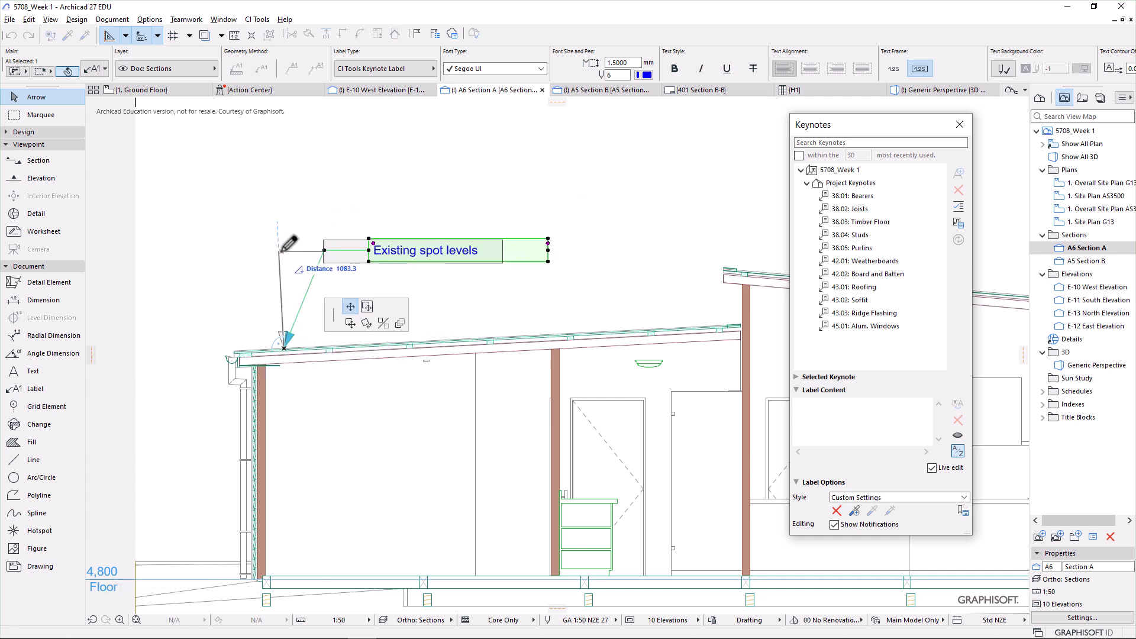
{"action": "left_click", "coordinate": [285, 257]}
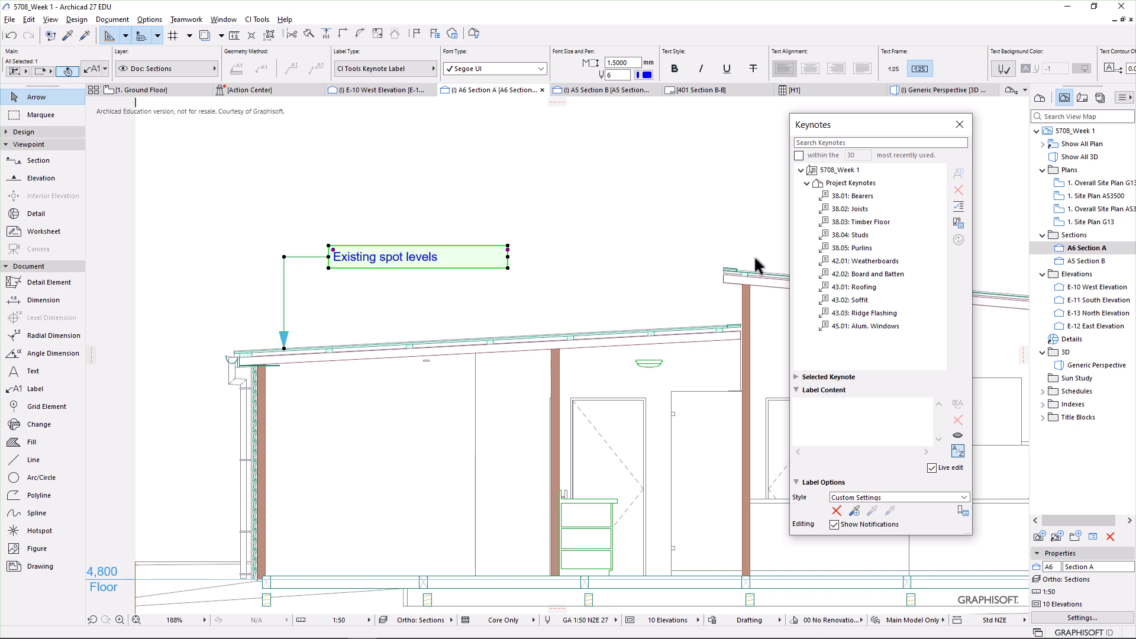
- Assign keynote 43.01 Roofing to the label and add Description to its content
{"action": "left_click", "coordinate": [854, 287]}
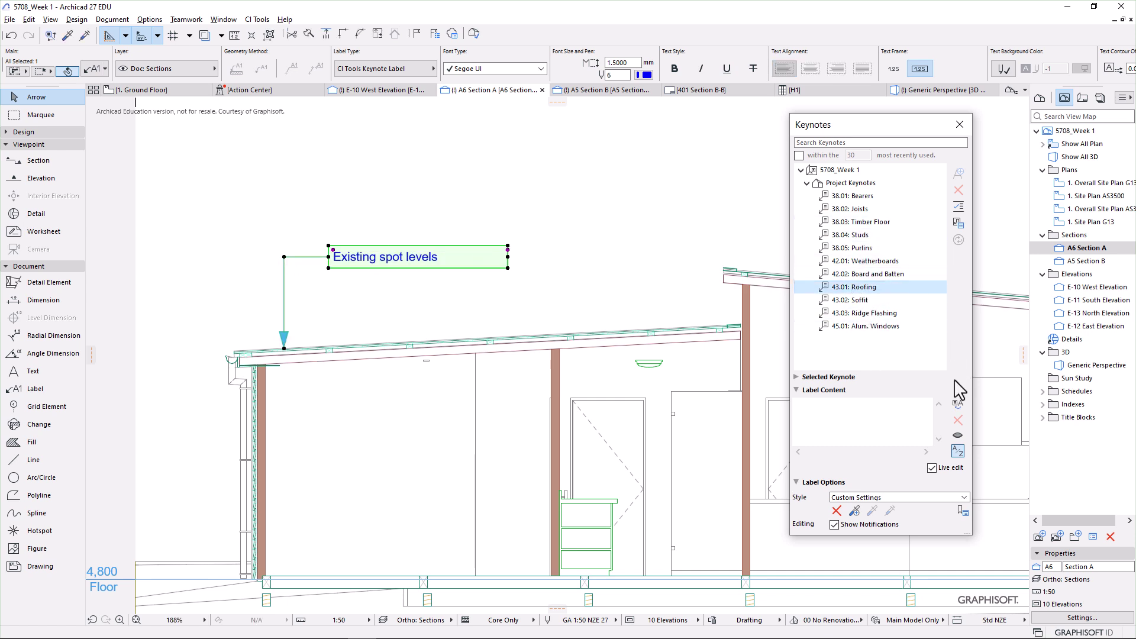
{"action": "left_click", "coordinate": [957, 405]}
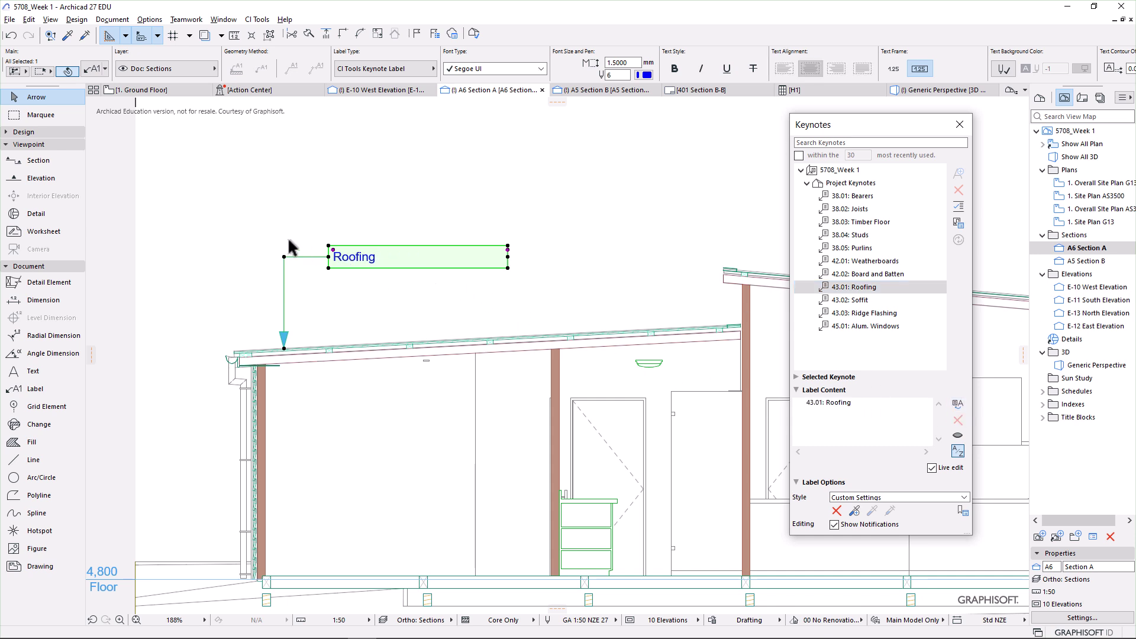
{"action": "double_click", "coordinate": [303, 256]}
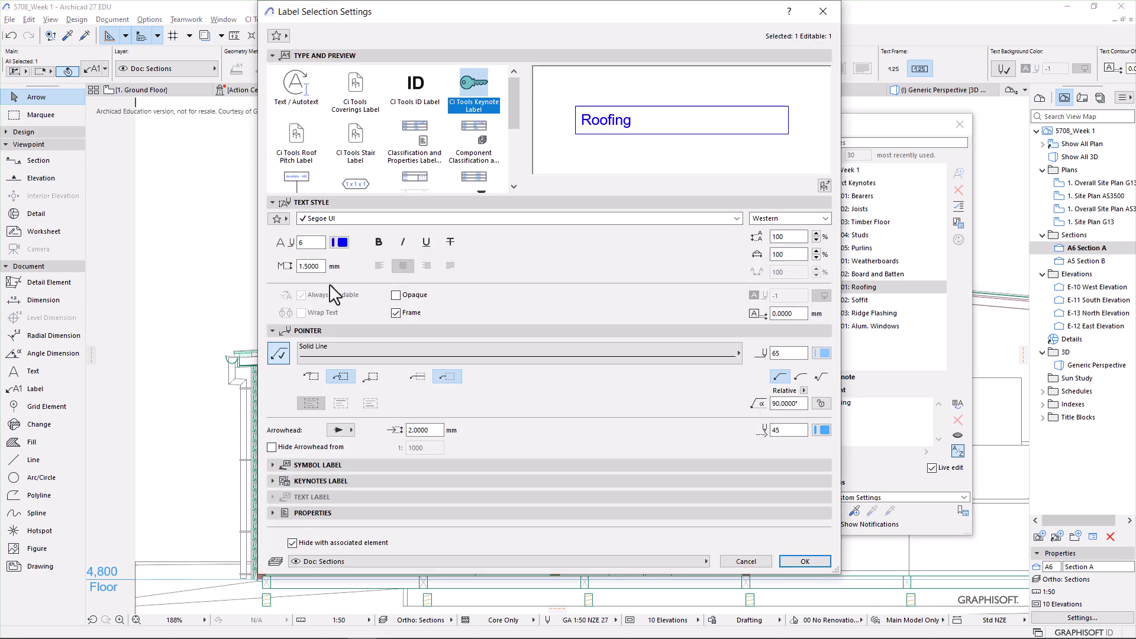
{"action": "left_click", "coordinate": [272, 482]}
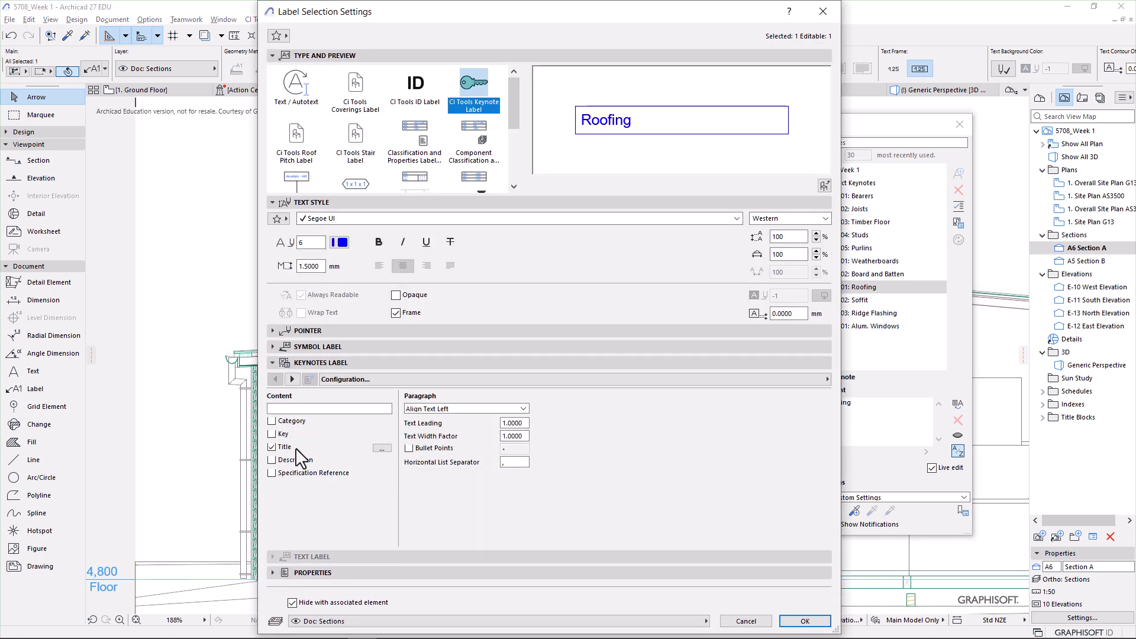
{"action": "left_click", "coordinate": [281, 461]}
{"action": "left_click", "coordinate": [796, 621]}
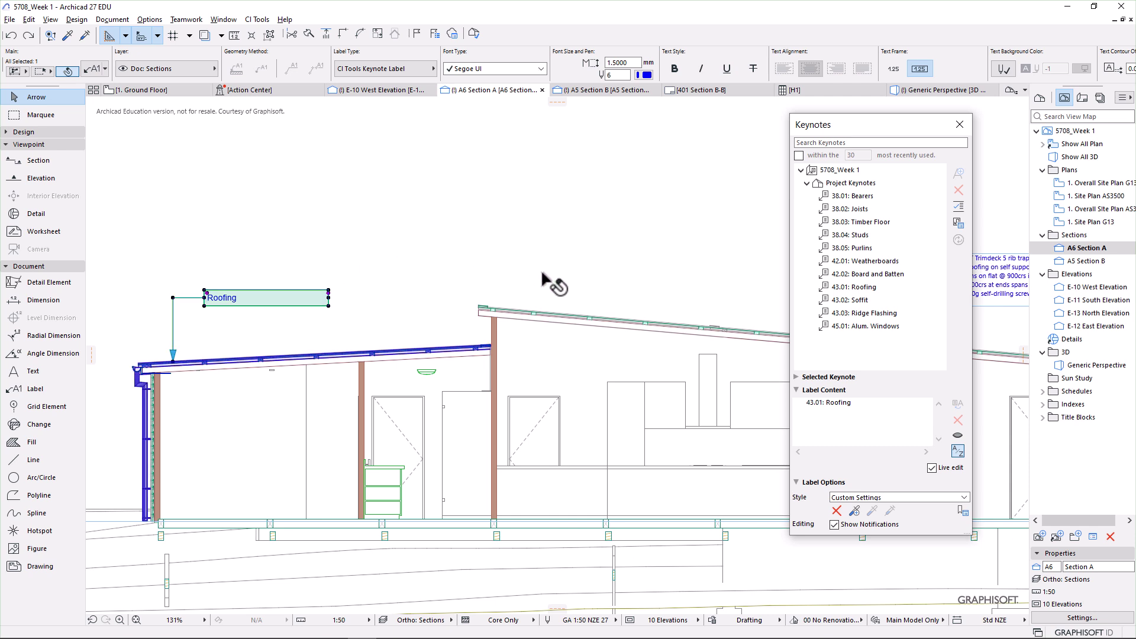
- Move the Roofing label next to the raised roof edge
{"action": "left_click", "coordinate": [542, 276]}
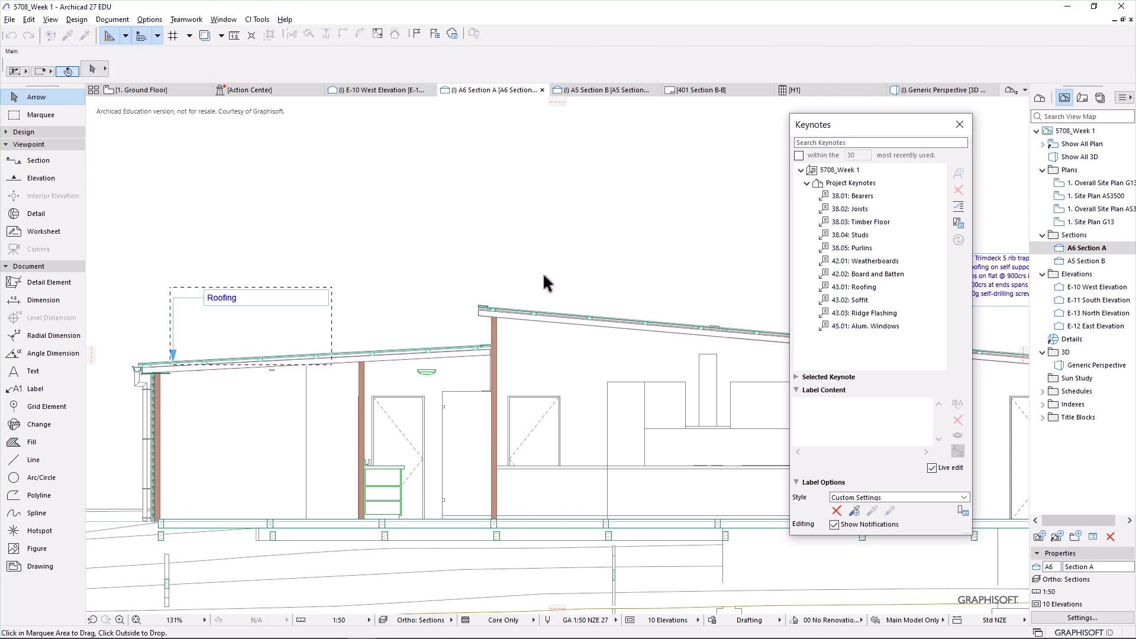
{"action": "left_click", "coordinate": [190, 296]}
{"action": "left_click", "coordinate": [205, 292]}
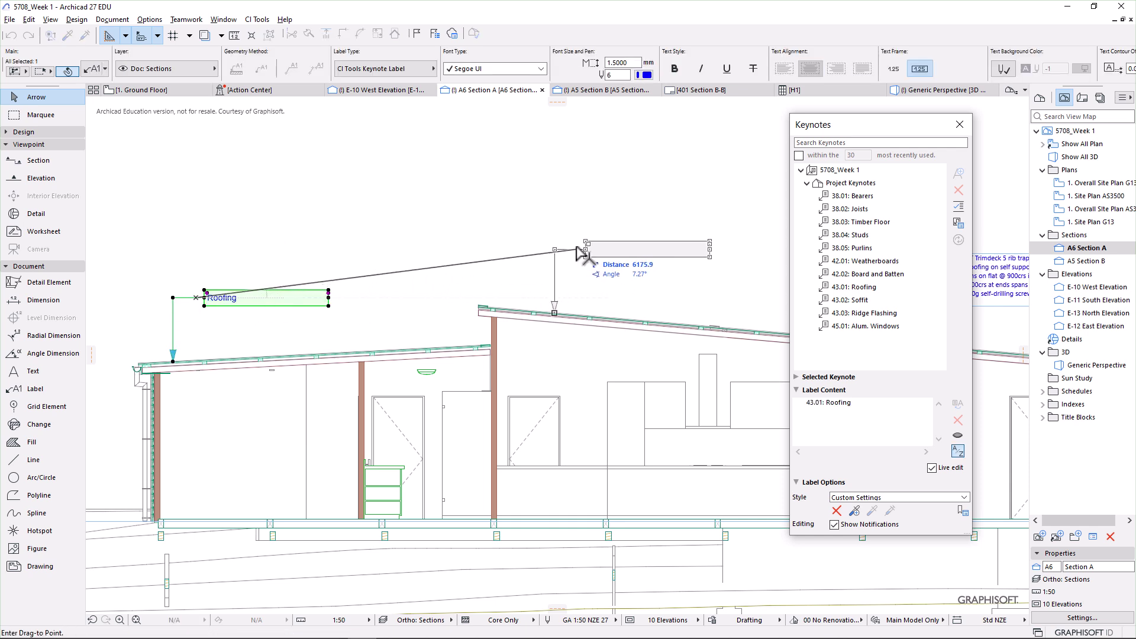
{"action": "left_click", "coordinate": [583, 249]}
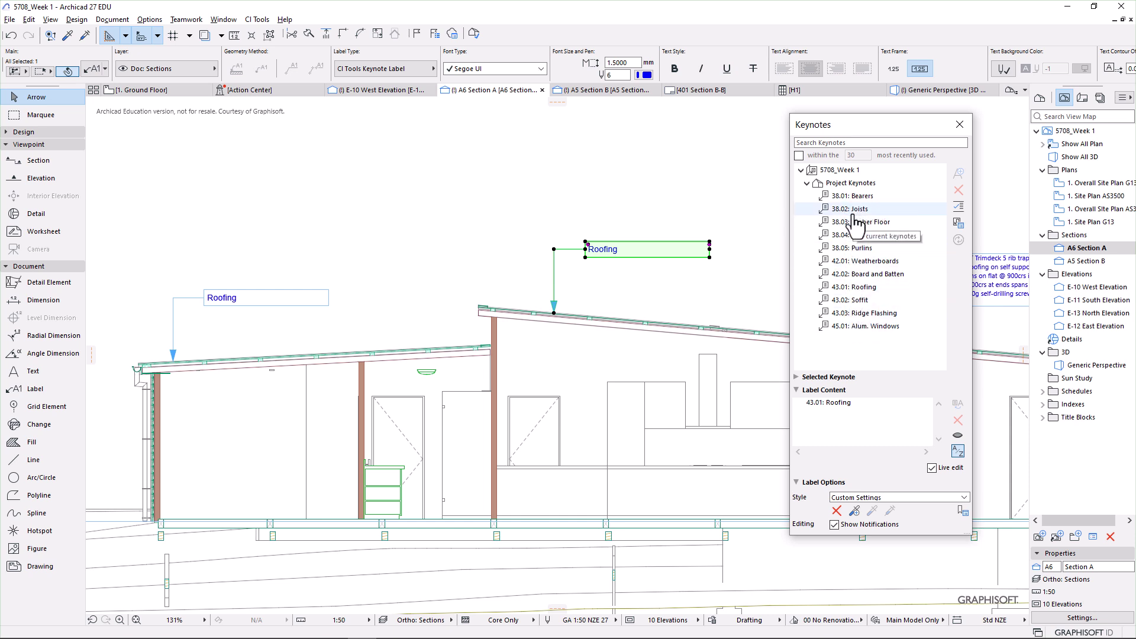
- Open the Keynotes Manager, then select the HardieSoffit paragraph in the Google Docs notes
{"action": "left_click", "coordinate": [958, 223]}
{"action": "scroll", "coordinate": [540, 198], "scroll_direction": "down", "scroll_amount": 2}
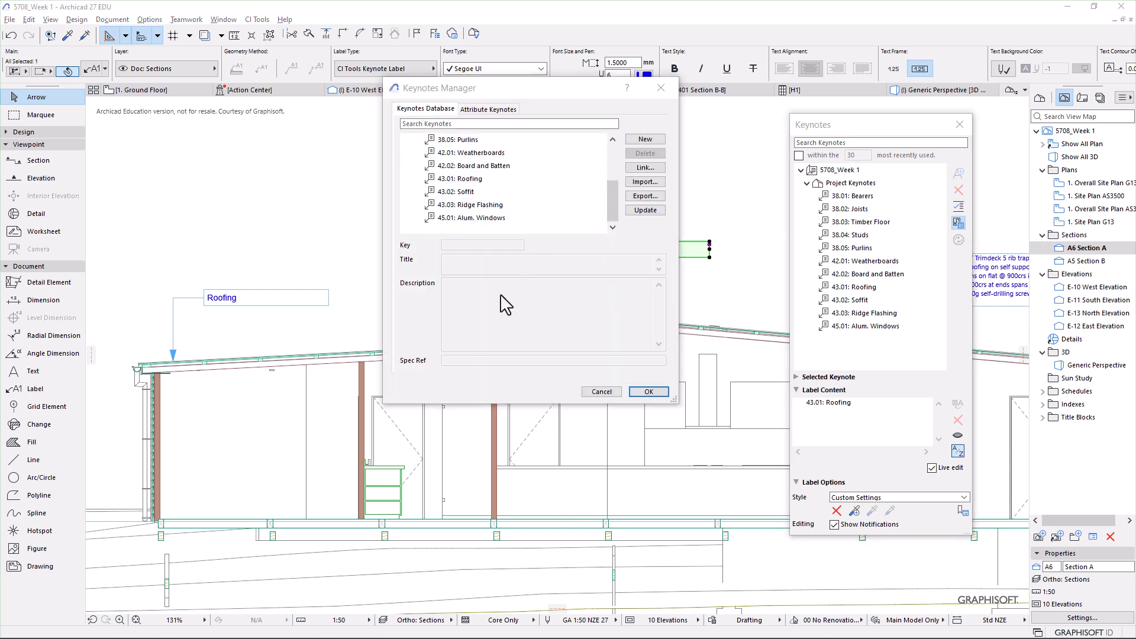
{"action": "key", "text": "alt+Tab"}
{"action": "left_click", "coordinate": [464, 383]}
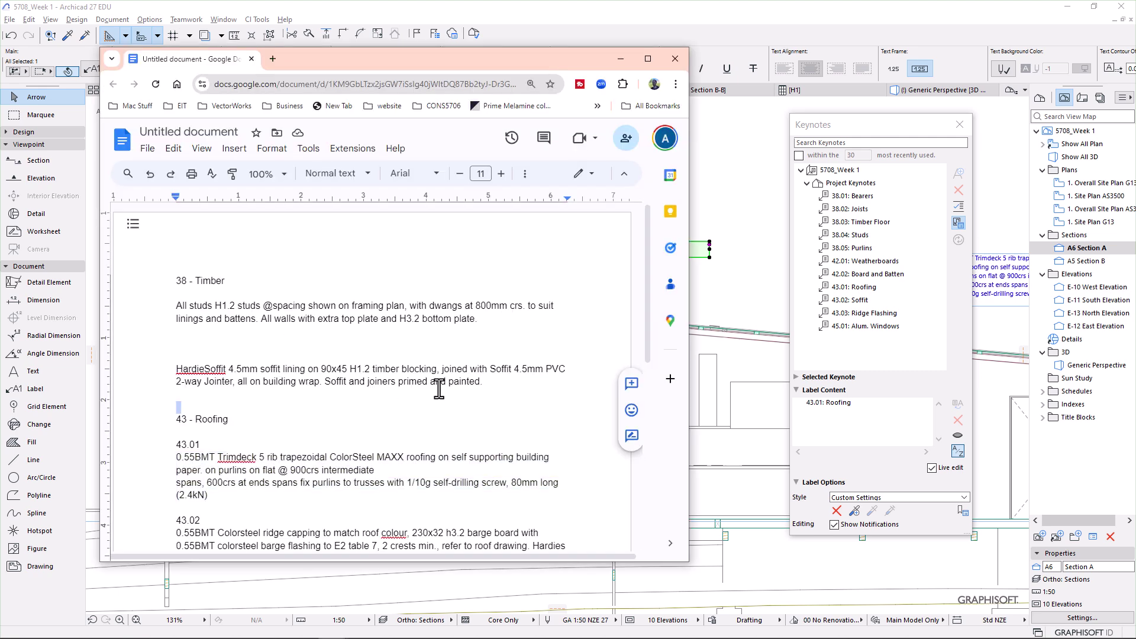
{"action": "left_click_drag", "start_coordinate": [479, 384], "coordinate": [170, 371]}
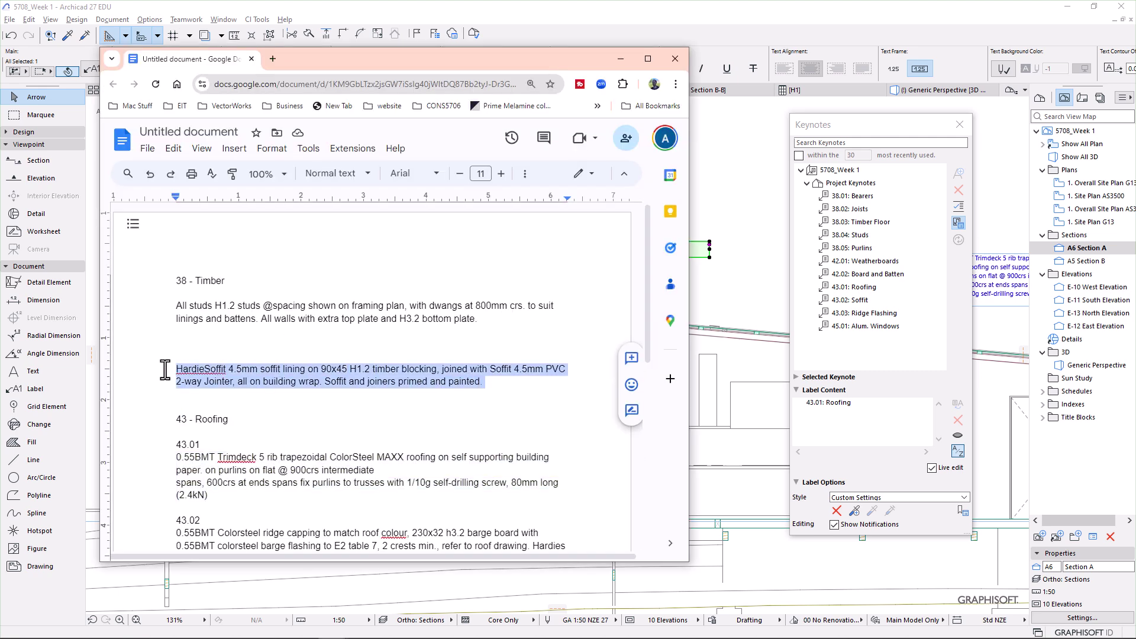
- Delete keynote 43.02 Soffit in the Keynotes Manager
{"action": "key", "text": "alt+Tab"}
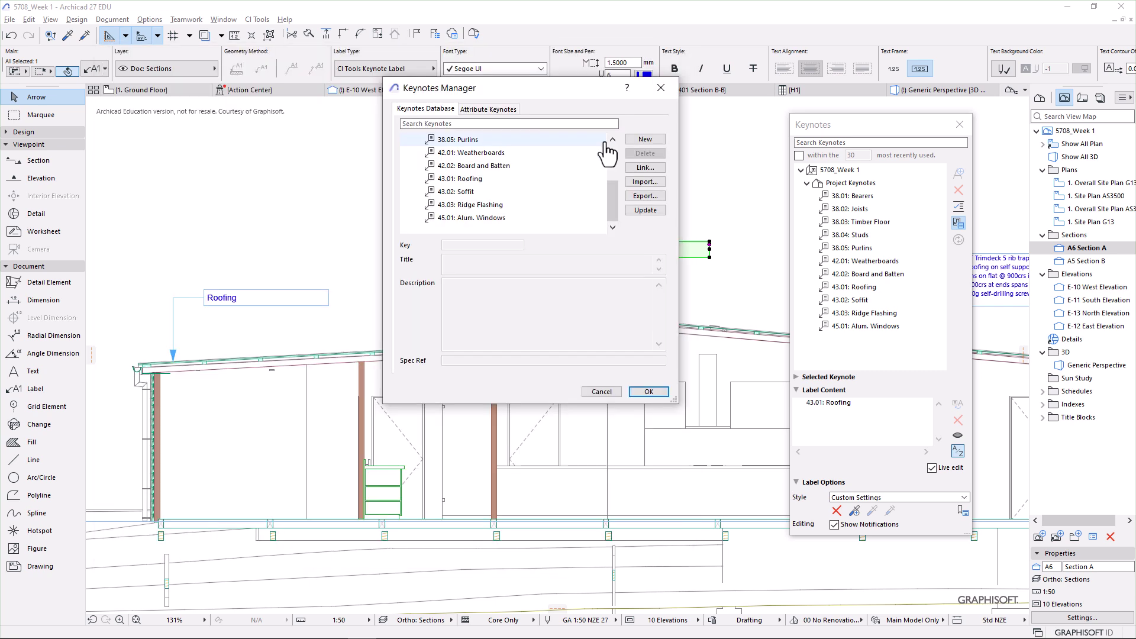
{"action": "scroll", "coordinate": [573, 223], "scroll_direction": "down", "scroll_amount": 3}
{"action": "left_click", "coordinate": [481, 192]}
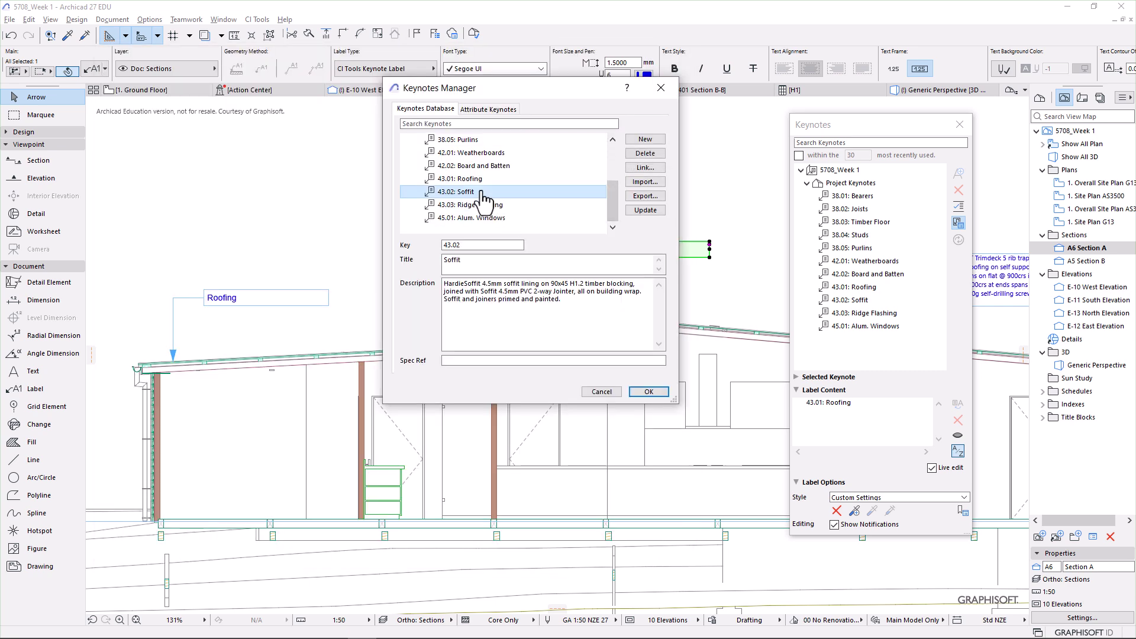
{"action": "left_click", "coordinate": [645, 153]}
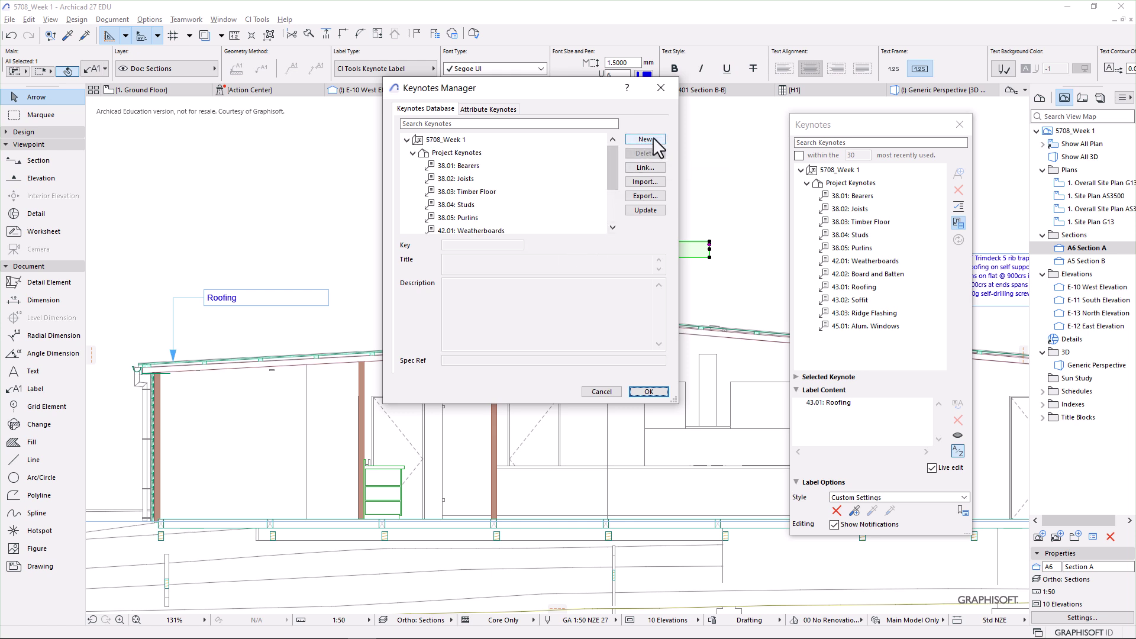
- Create keynote 43.02 Ridge Flashing with the HardieSoffit description, and remove Roofing from the label content
{"action": "left_click", "coordinate": [647, 140]}
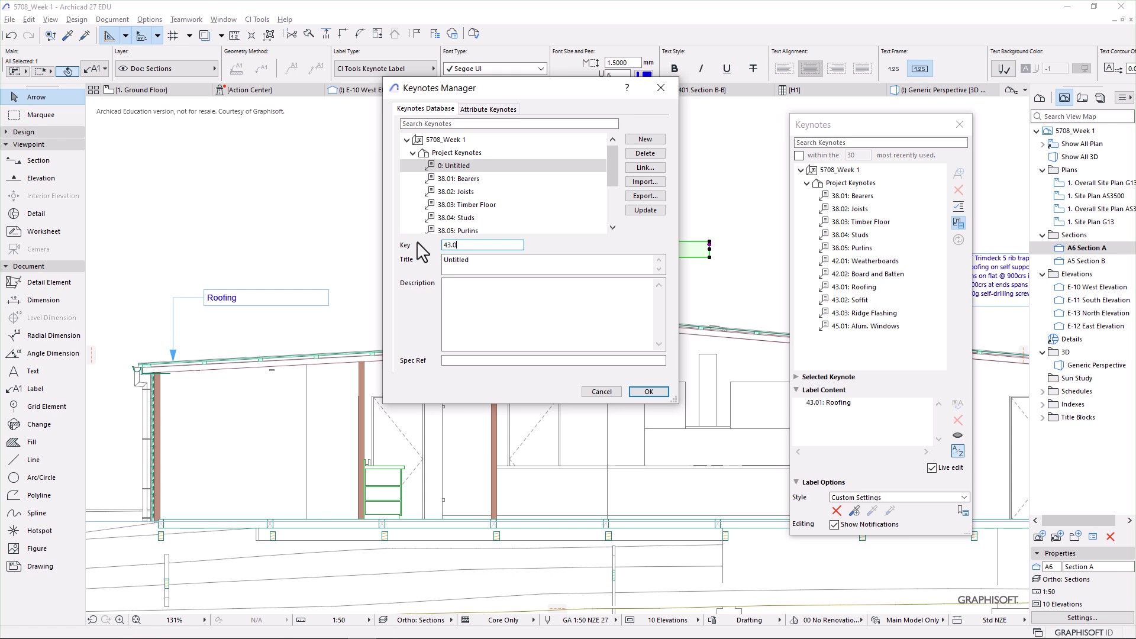
{"action": "left_click", "coordinate": [479, 267]}
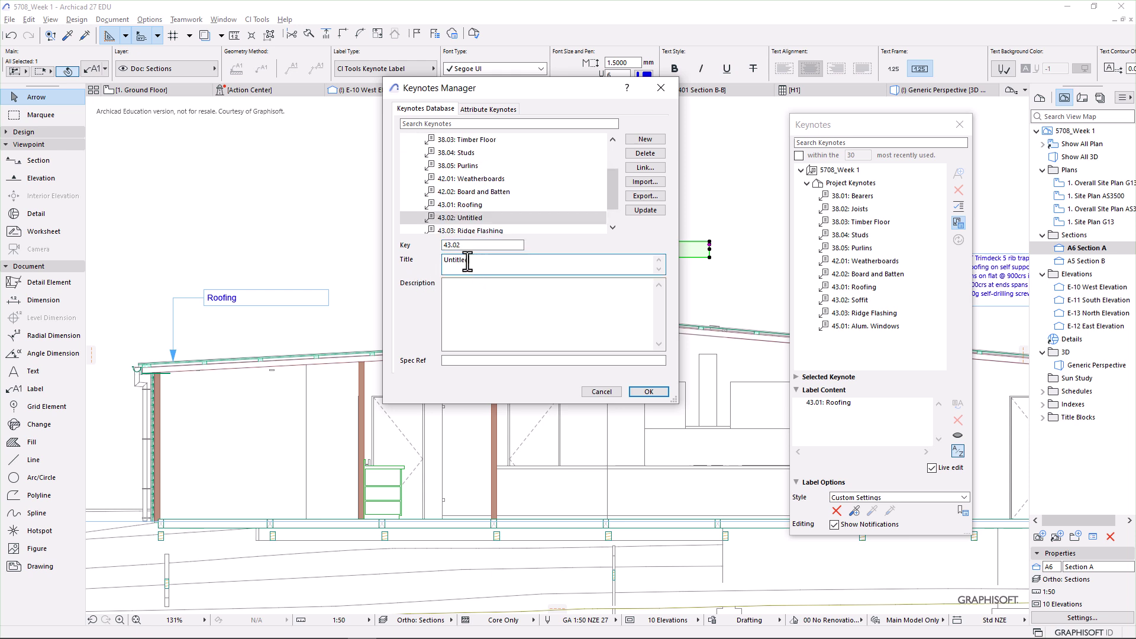
{"action": "double_click", "coordinate": [452, 260]}
{"action": "type", "text": "Ridge Flashing"}
{"action": "key", "text": "Tab"}
{"action": "key", "text": "ctrl+v"}
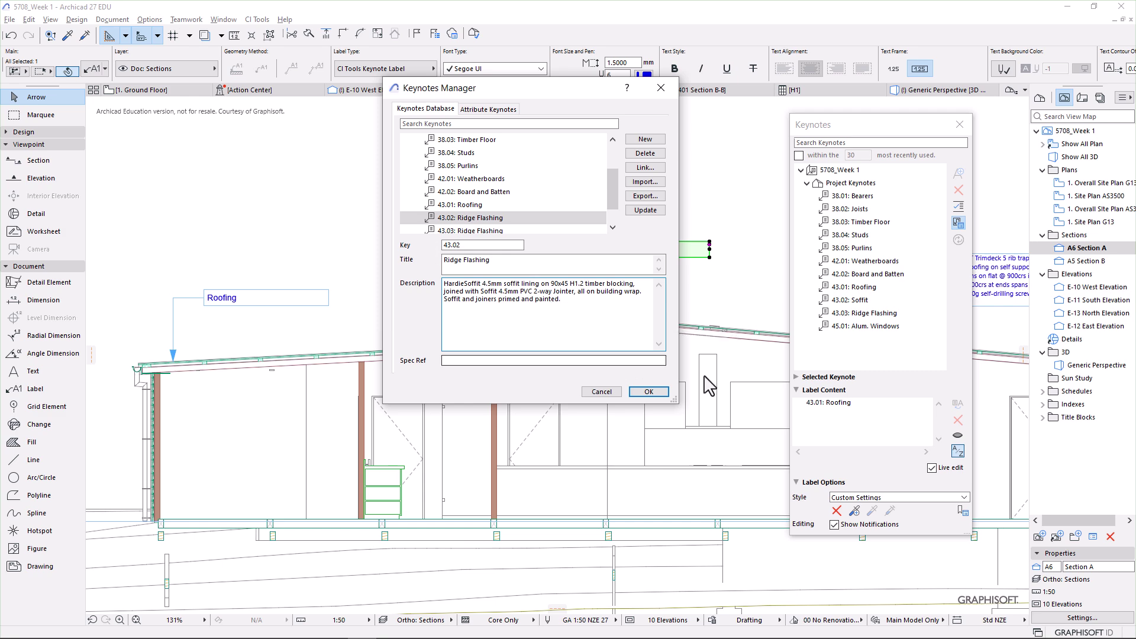
{"action": "left_click", "coordinate": [648, 392]}
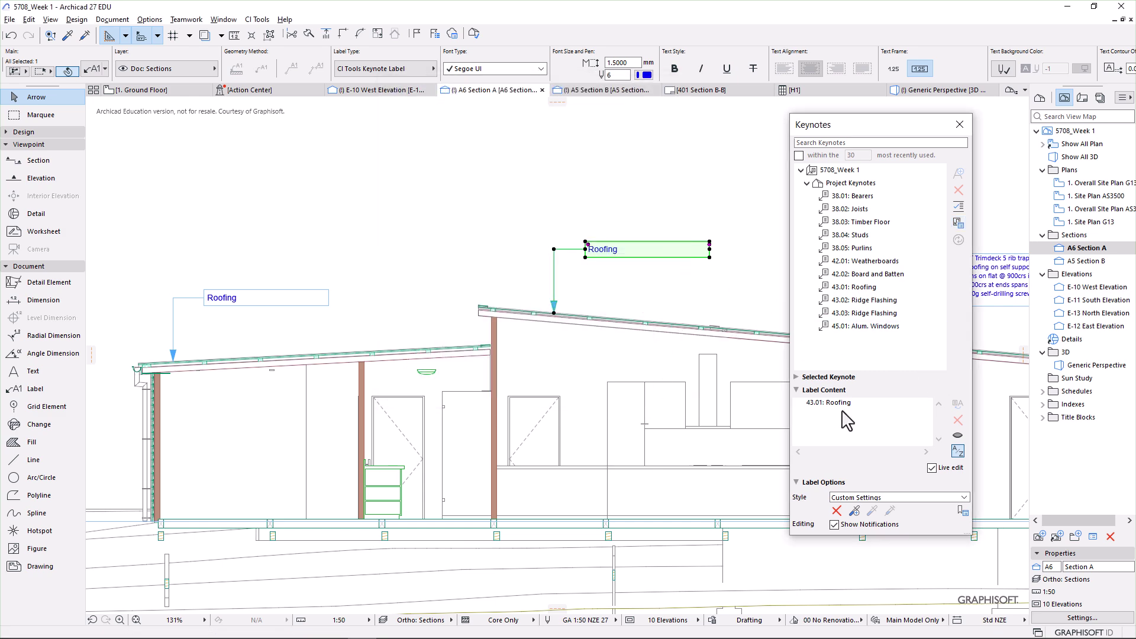
{"action": "left_click", "coordinate": [835, 405]}
{"action": "left_click", "coordinate": [958, 420]}
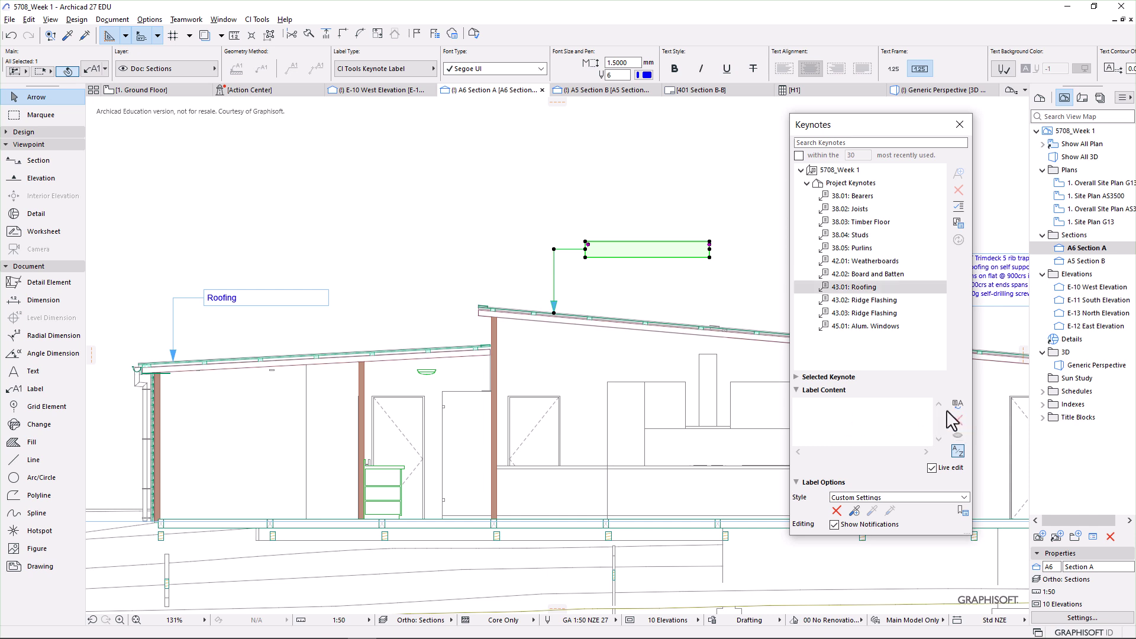
- Assign keynote 43.02 Ridge Flashing to the raised-roof label
{"action": "left_click", "coordinate": [868, 300]}
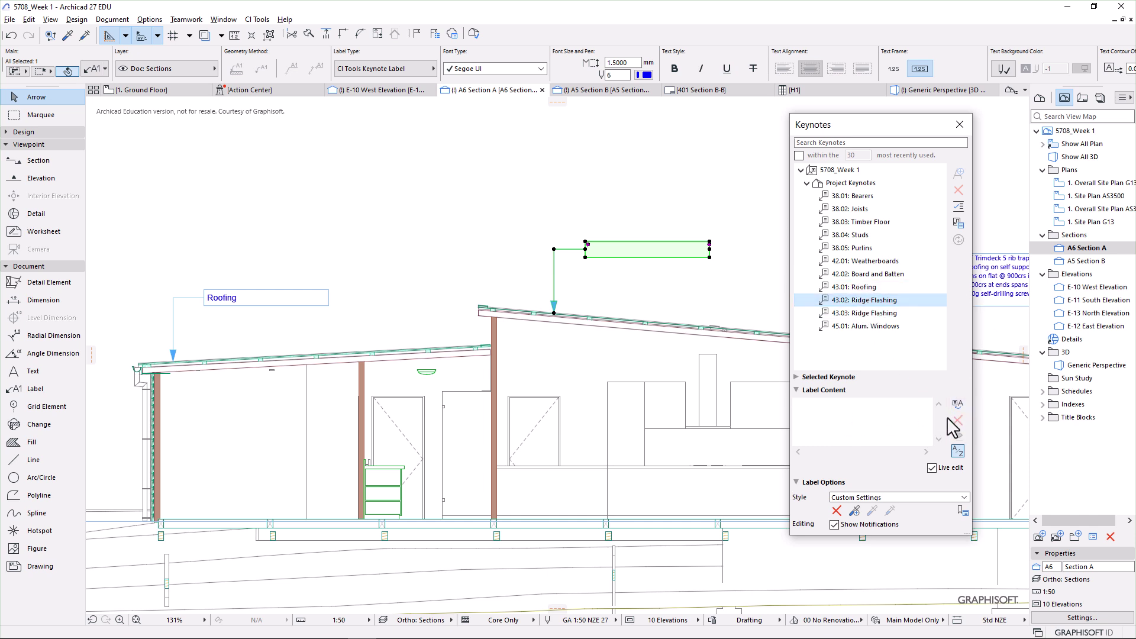
{"action": "left_click", "coordinate": [954, 404]}
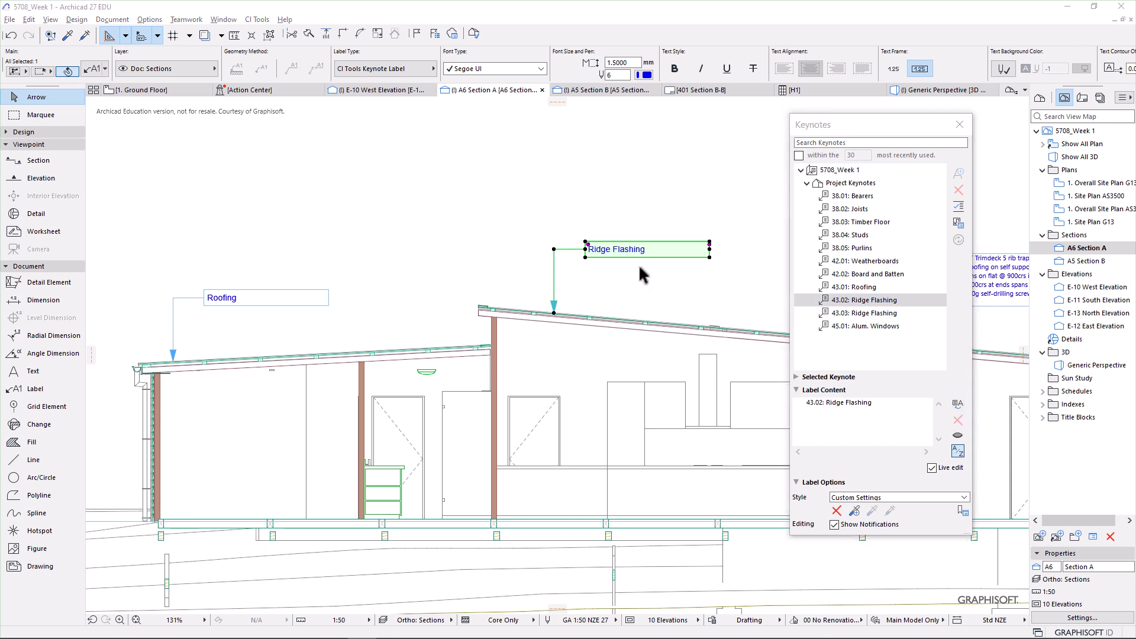
- Switch the selected keynote label to show its description instead of its title
{"action": "key", "text": "ctrl+t"}
{"action": "left_click", "coordinate": [272, 460]}
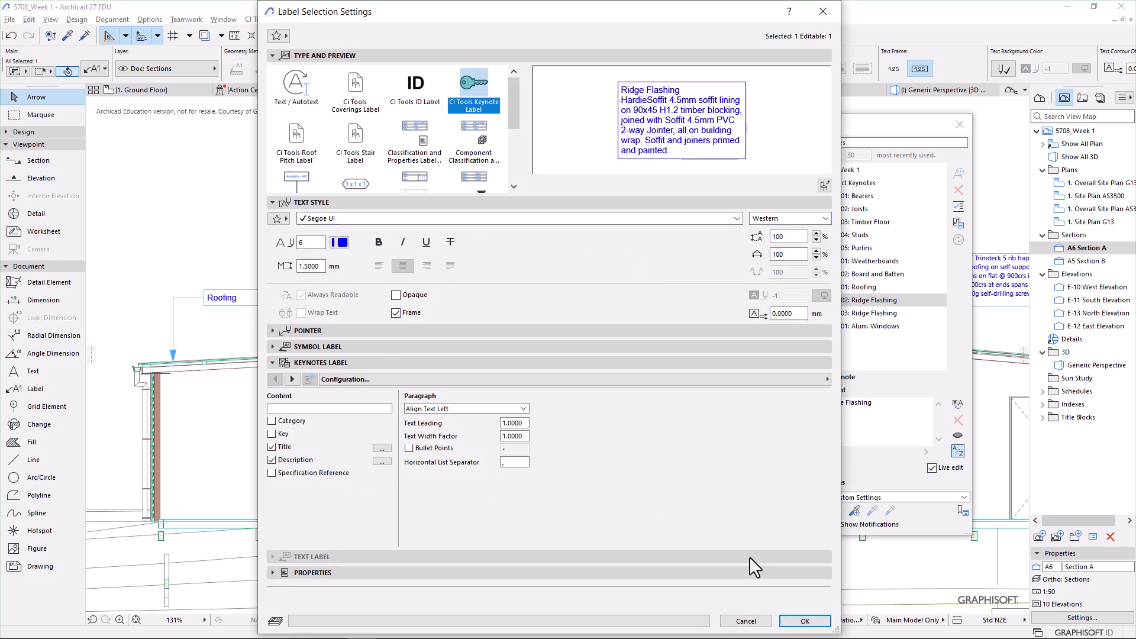
{"action": "left_click", "coordinate": [272, 447]}
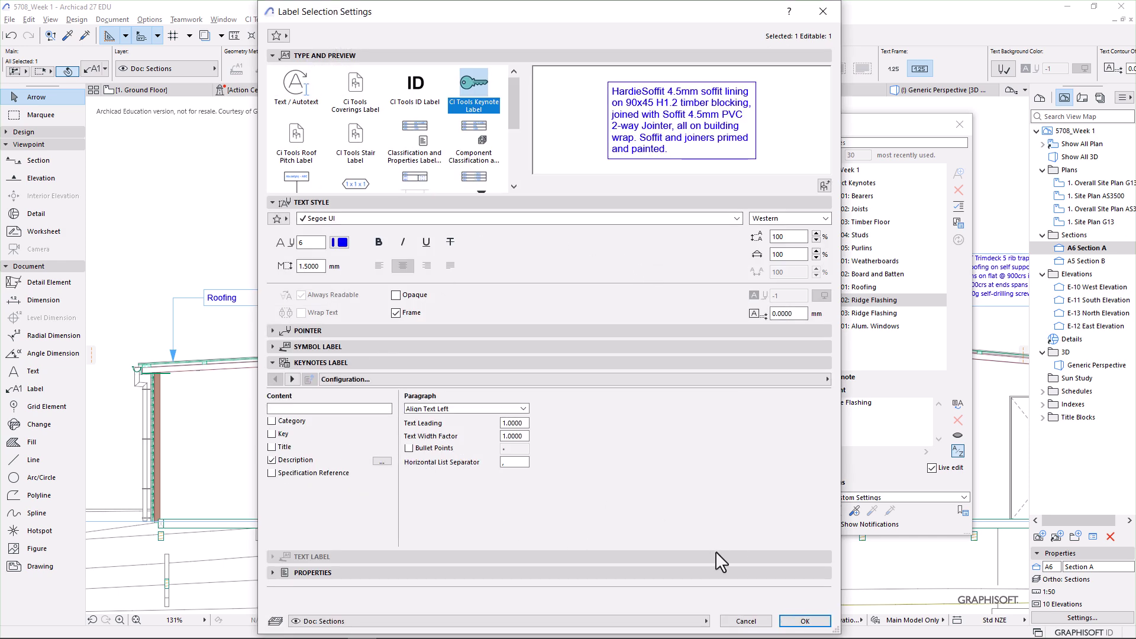
{"action": "left_click", "coordinate": [803, 621]}
{"action": "left_click", "coordinate": [659, 174]}
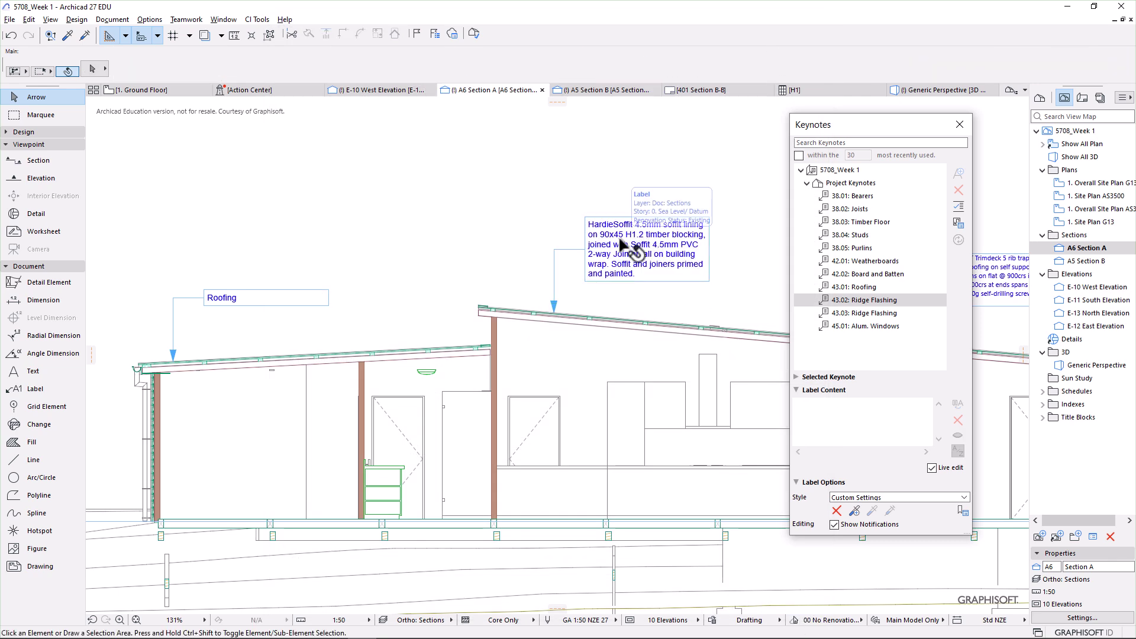
- Set the description-only label to show just the Ridge Flashing title, hiding the description
{"action": "left_click", "coordinate": [622, 242]}
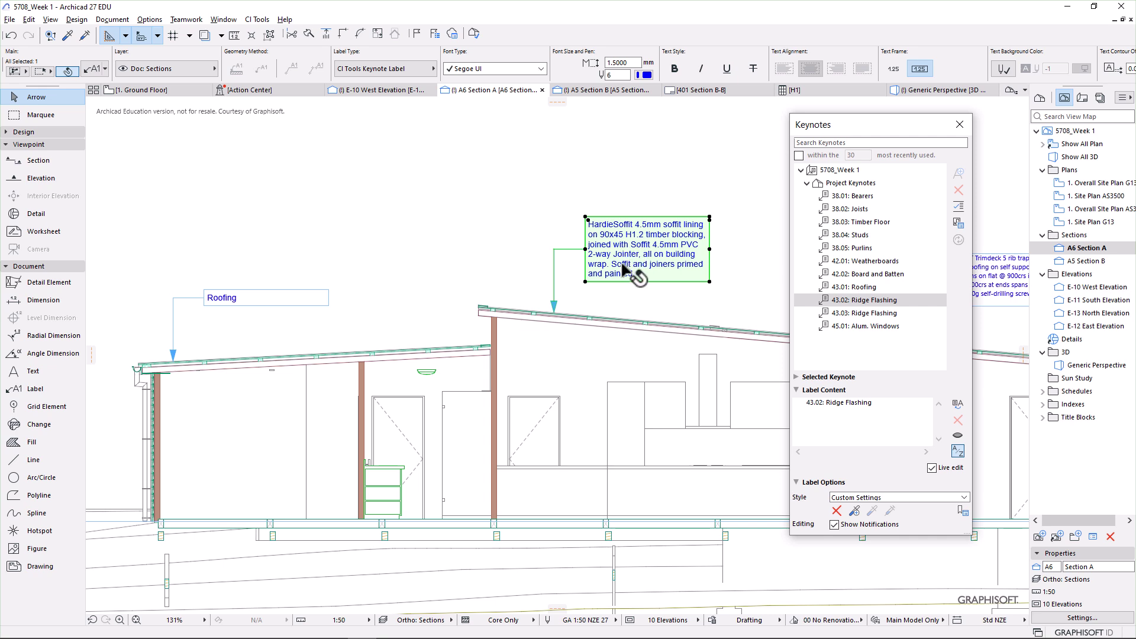
{"action": "double_click", "coordinate": [623, 266]}
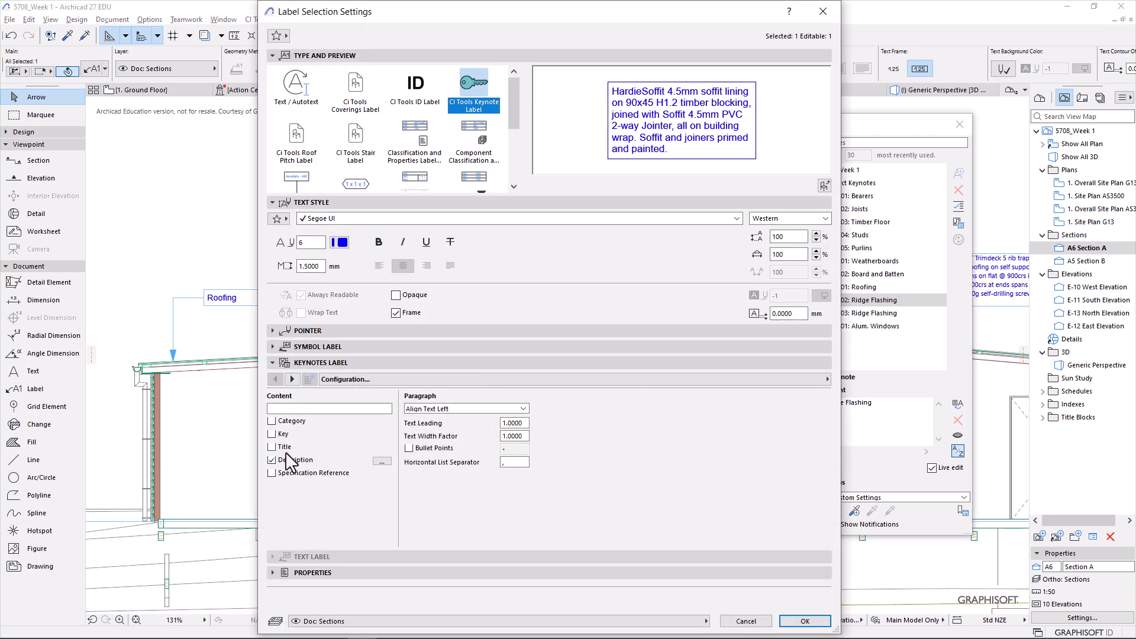
{"action": "left_click", "coordinate": [279, 449]}
{"action": "left_click", "coordinate": [283, 460]}
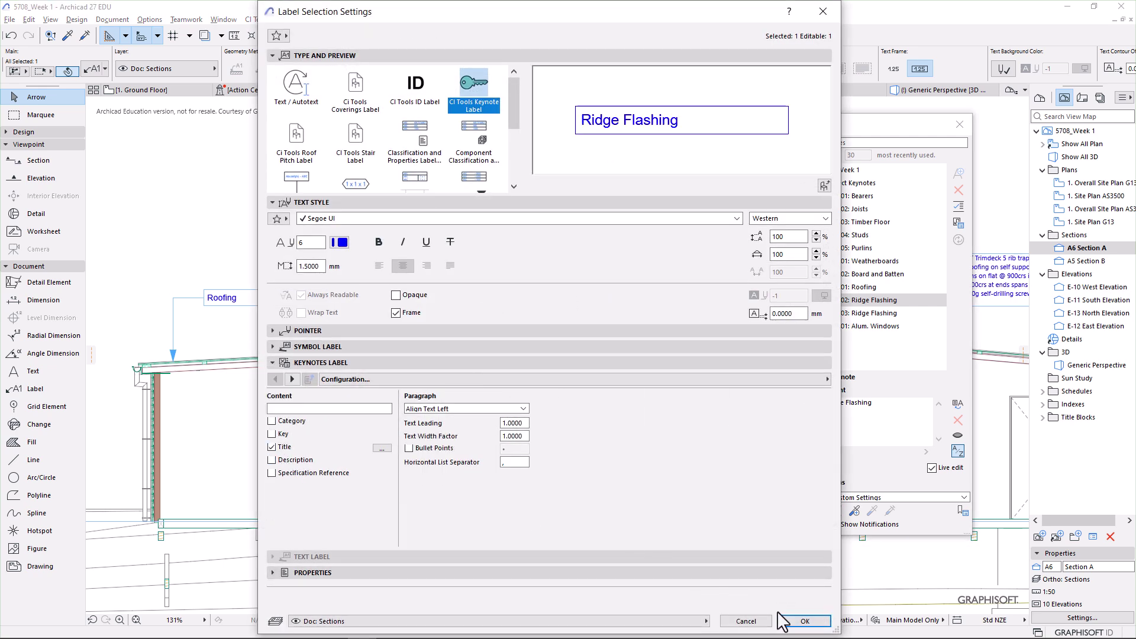
{"action": "left_click", "coordinate": [804, 621]}
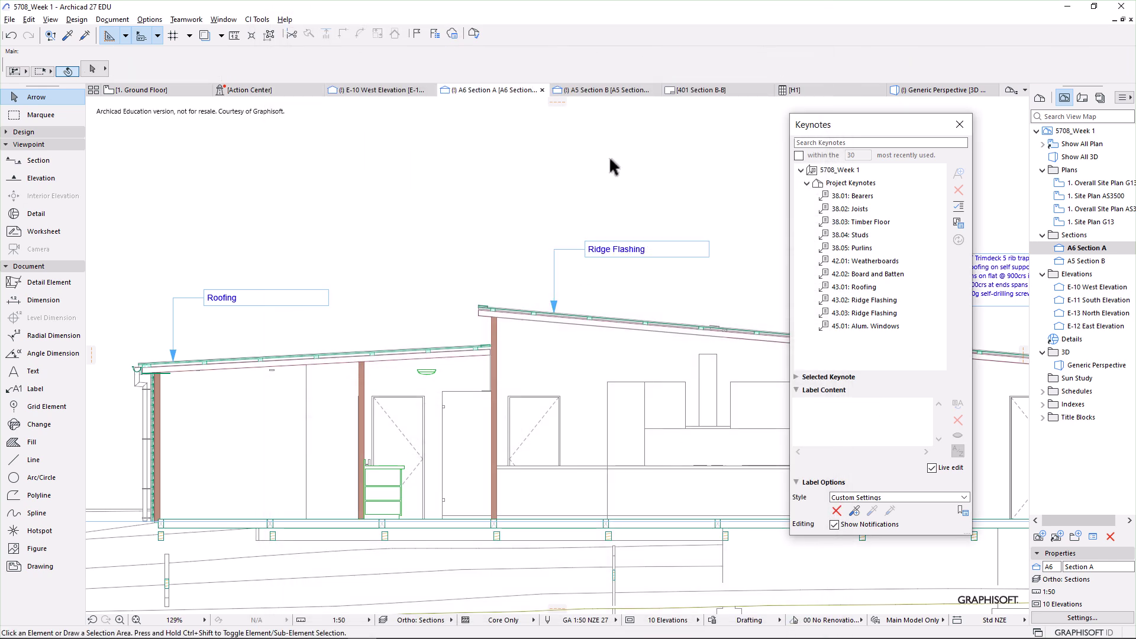
- Select the label near the roof's right end and check the layer combinations, leaving them unchanged
{"action": "scroll", "coordinate": [609, 156], "scroll_direction": "down", "scroll_amount": 3}
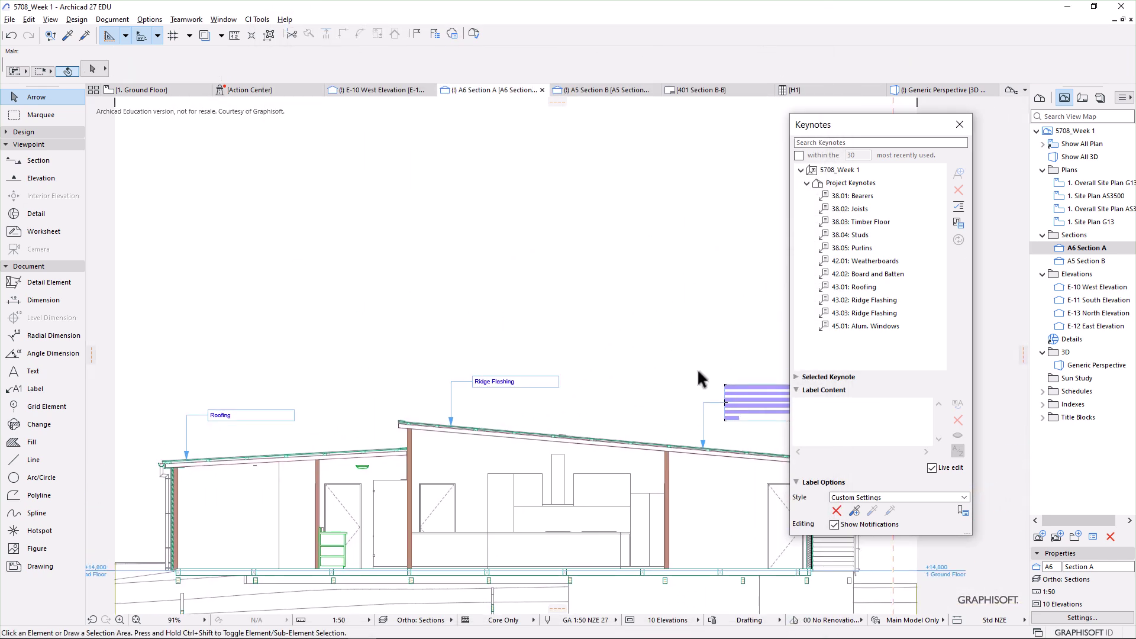
{"action": "left_click", "coordinate": [738, 415]}
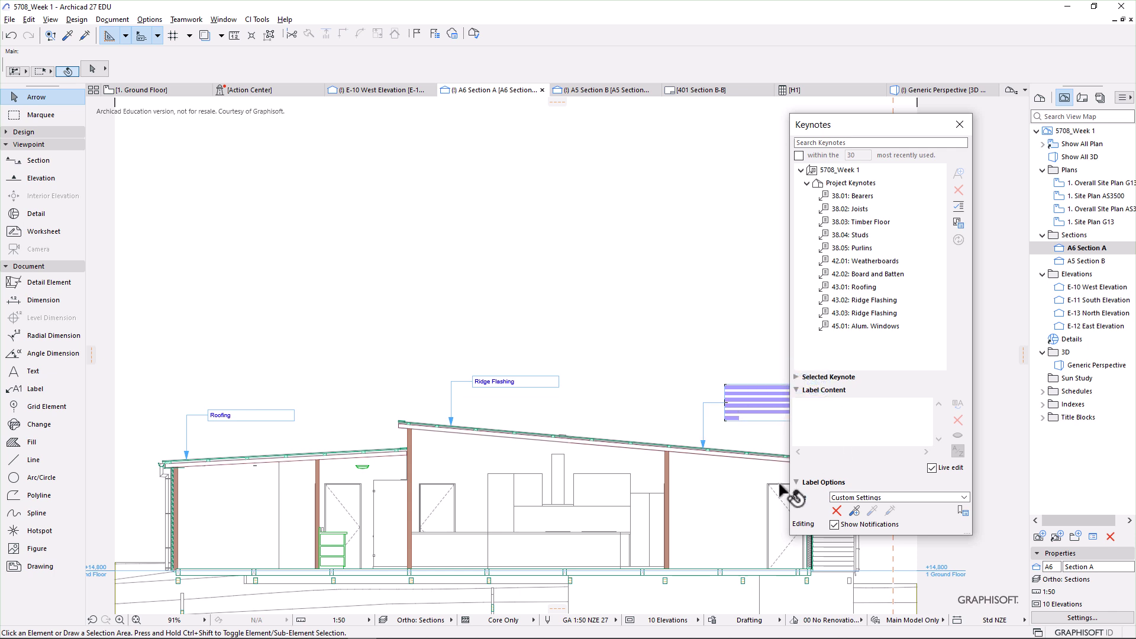
{"action": "left_click", "coordinate": [438, 621]}
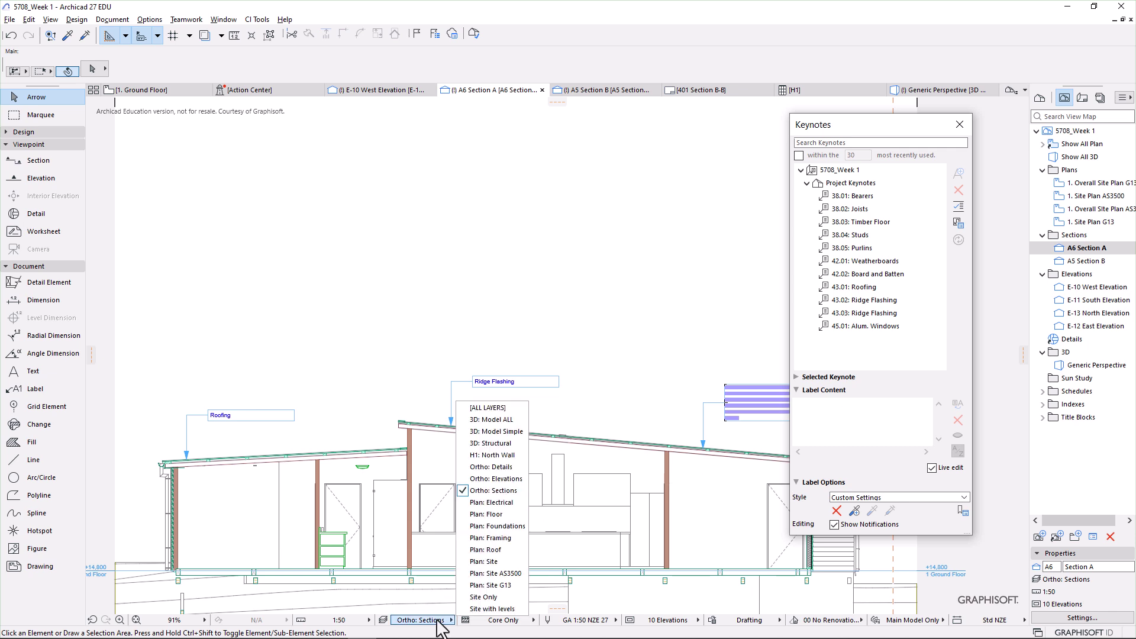
{"action": "left_click", "coordinate": [594, 370]}
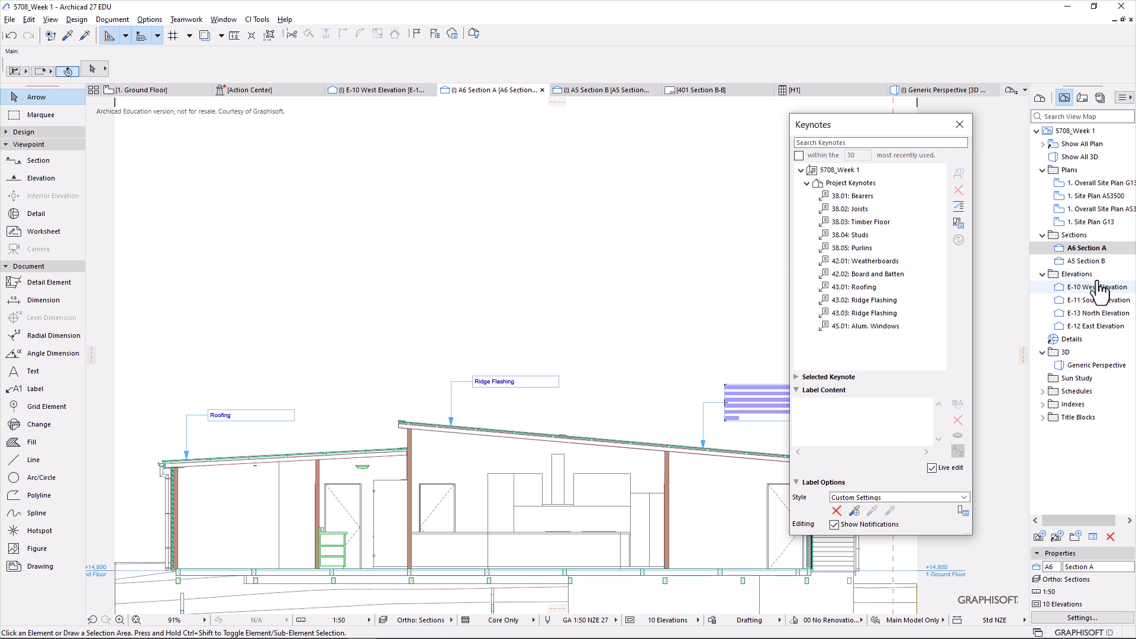
- Open A5 Section B and inspect its keynote legend table, including the 38.02 Joists entry
{"action": "left_click", "coordinate": [1087, 263]}
{"action": "double_click", "coordinate": [1087, 263]}
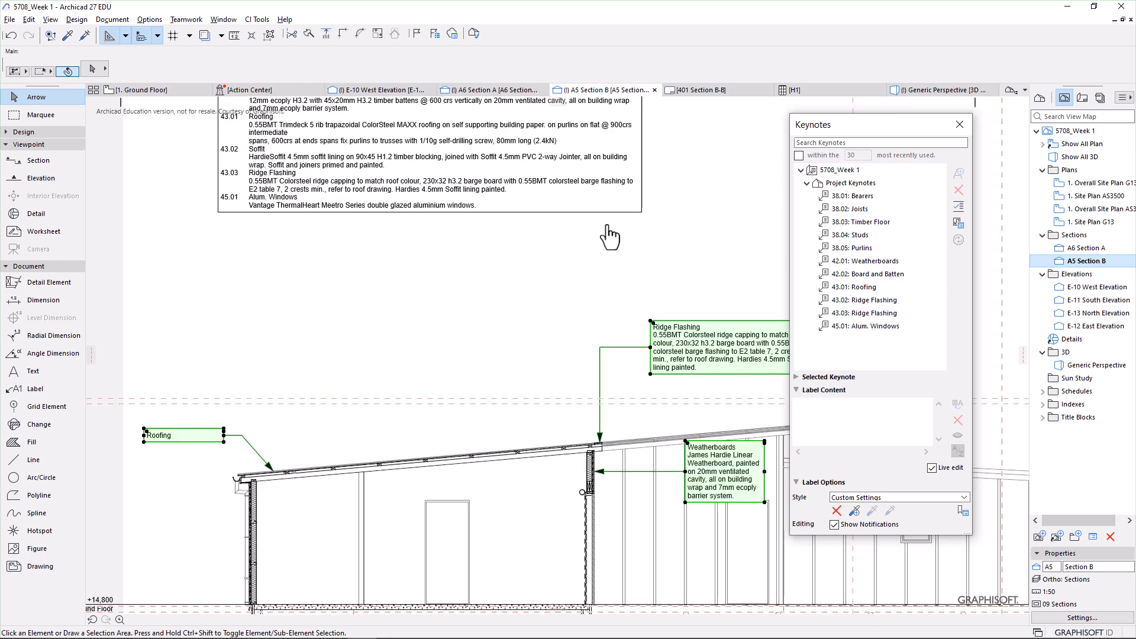
{"action": "middle_click_drag", "start_coordinate": [405, 288], "coordinate": [450, 492]}
{"action": "scroll", "coordinate": [381, 325], "scroll_direction": "down", "scroll_amount": 2}
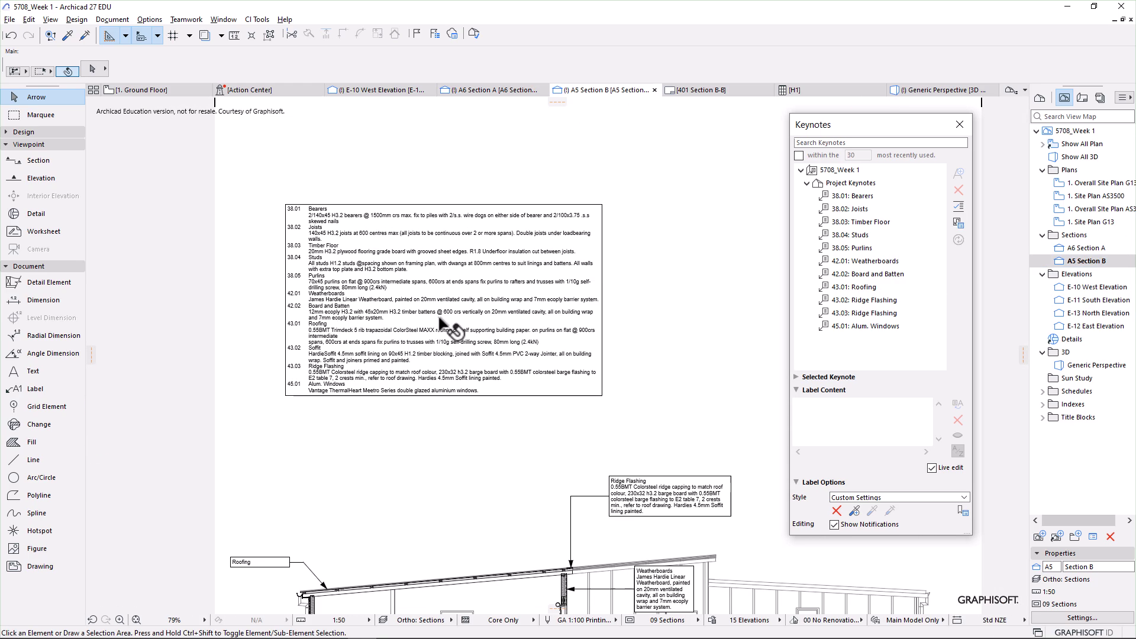
{"action": "left_click", "coordinate": [364, 325]}
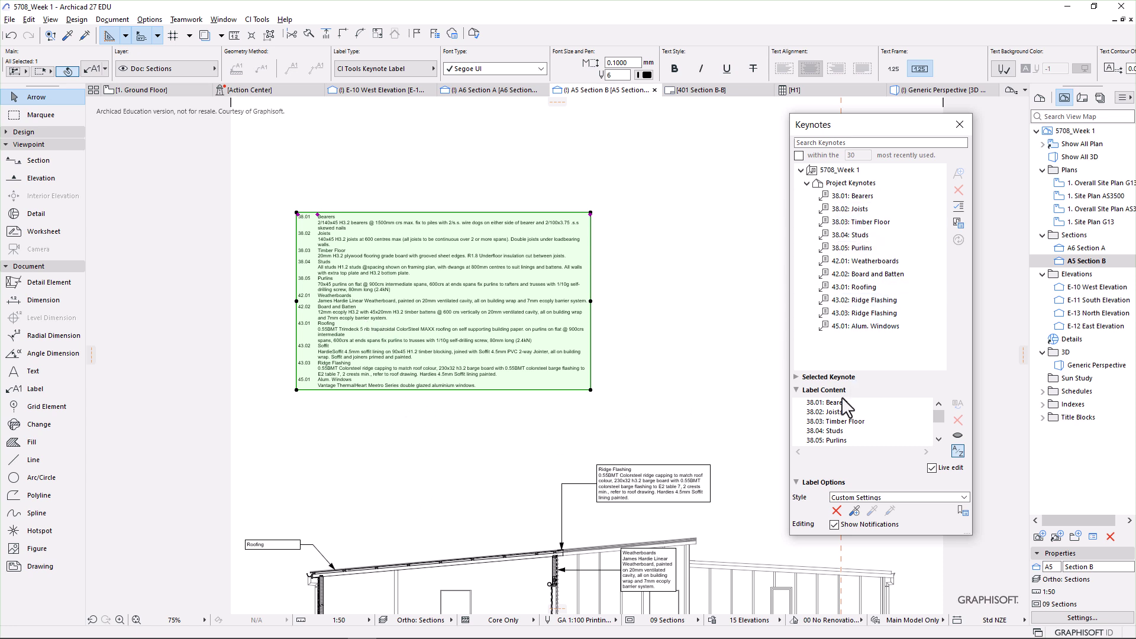
{"action": "left_click", "coordinate": [836, 412]}
- Drag Section B's Ridge Flashing label up toward the keynote legend
{"action": "left_click", "coordinate": [618, 412]}
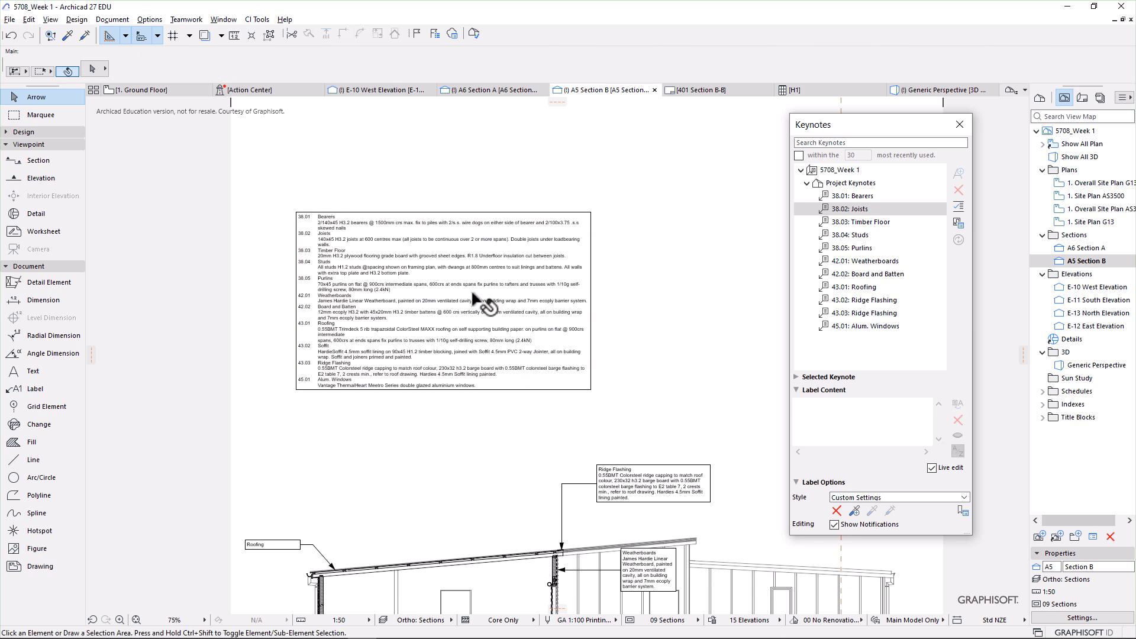
{"action": "middle_click_drag", "start_coordinate": [477, 297], "coordinate": [295, 286]}
{"action": "left_click", "coordinate": [431, 482]}
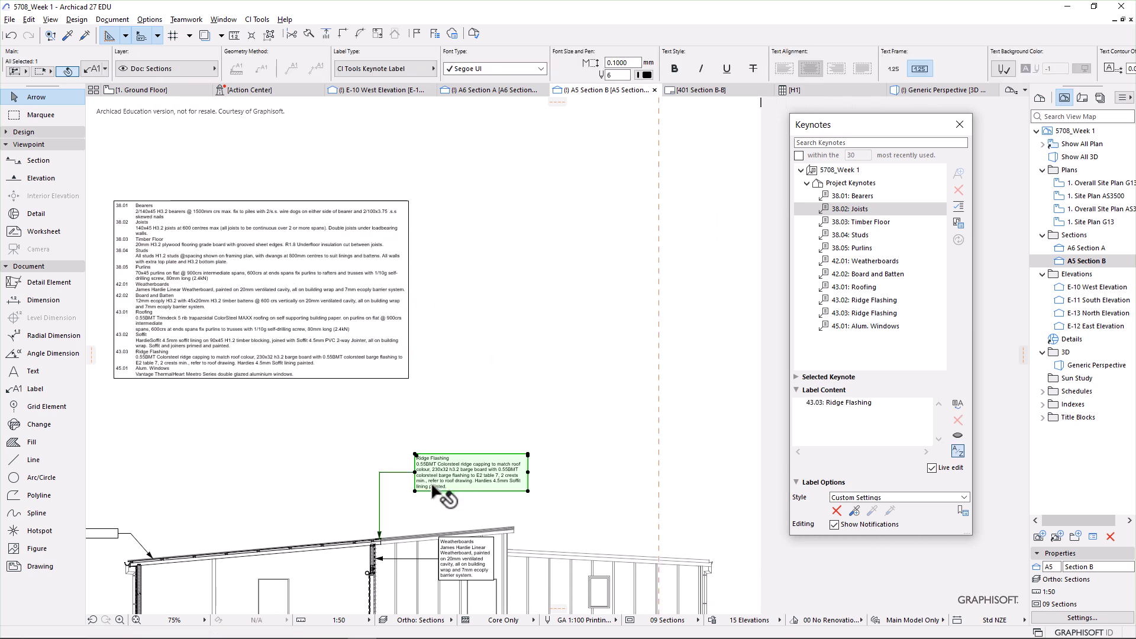
{"action": "left_click_drag", "start_coordinate": [431, 482], "coordinate": [527, 243]}
- Add the keynote description to the Ridge Flashing label alongside its title
{"action": "double_click", "coordinate": [531, 243]}
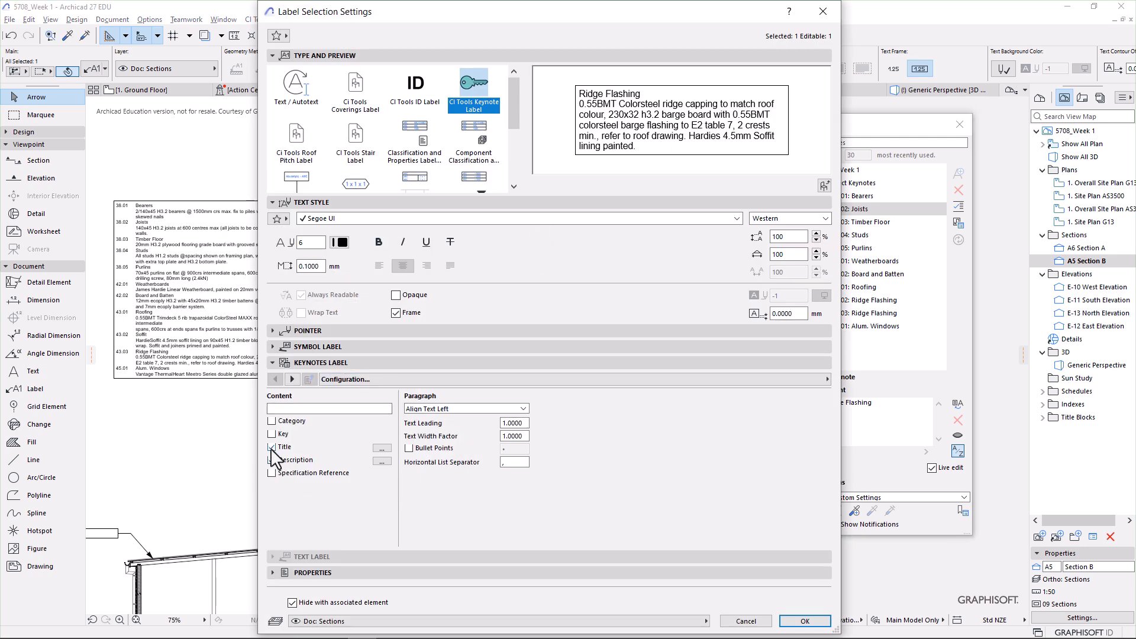
{"action": "left_click", "coordinate": [272, 460]}
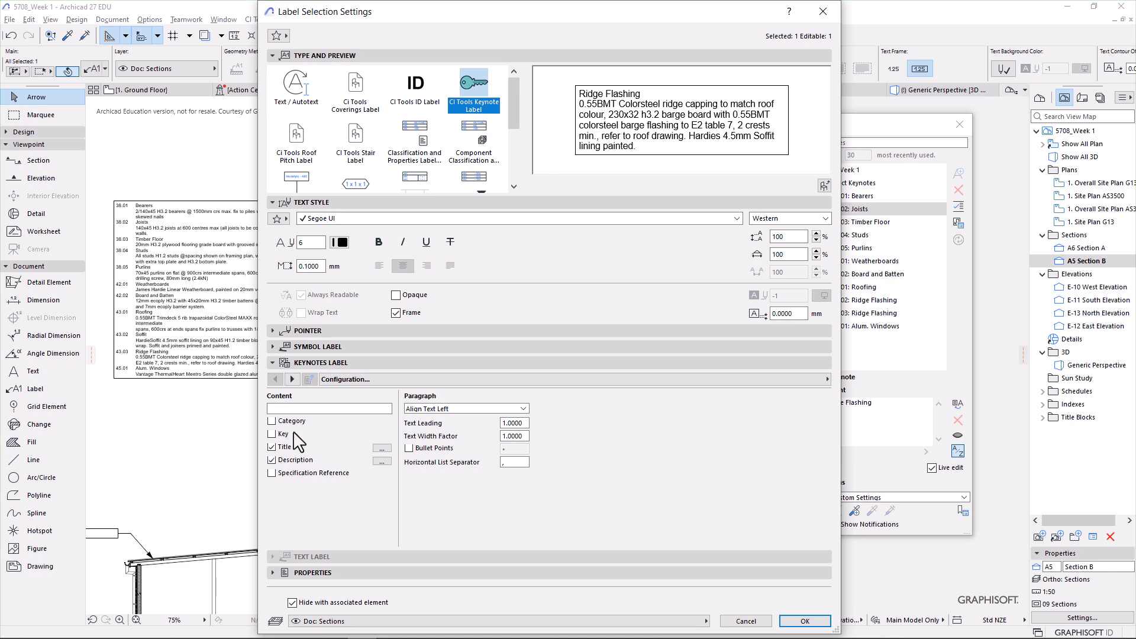
{"action": "left_click", "coordinate": [270, 330]}
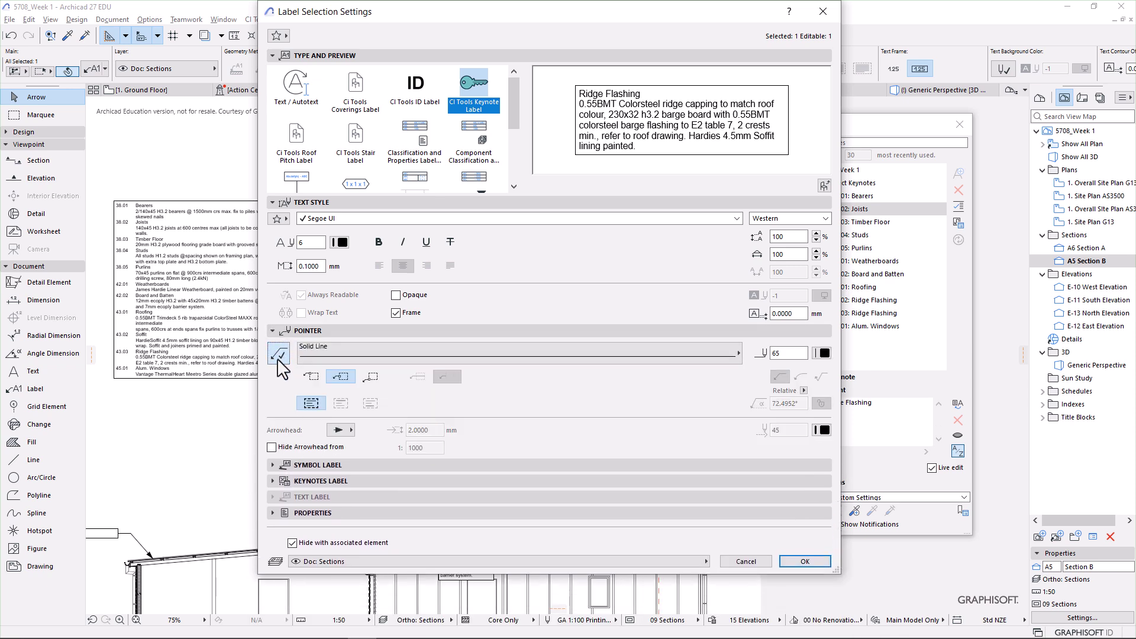
{"action": "left_click", "coordinate": [796, 563]}
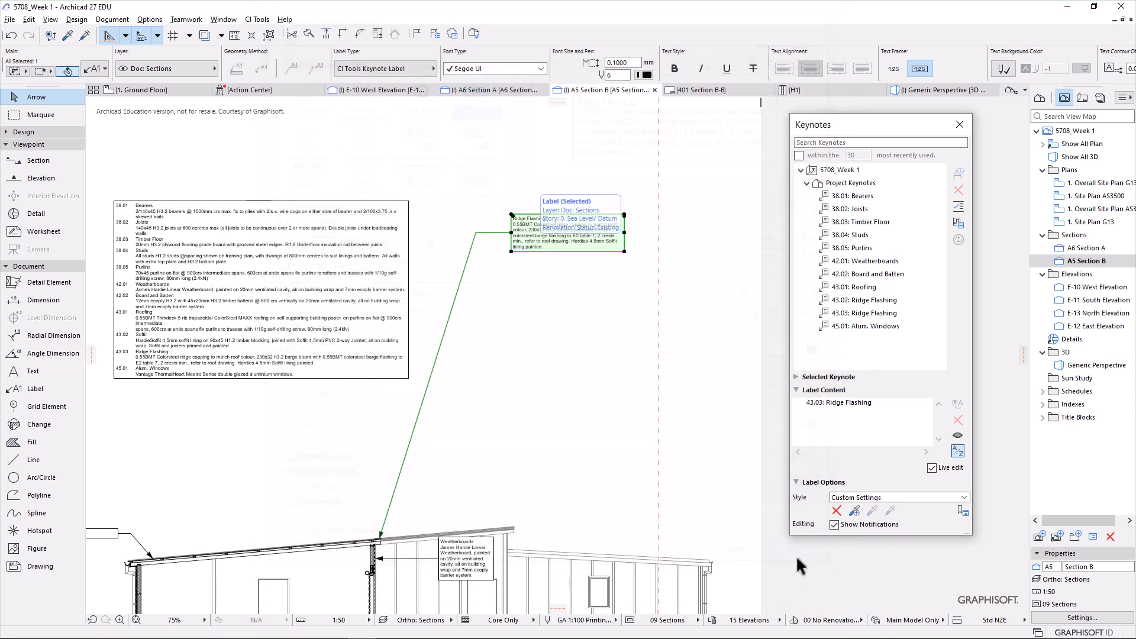
- Place the Ridge Flashing label higher, right of the legend, and show its key 43.03
{"action": "left_click", "coordinate": [415, 531]}
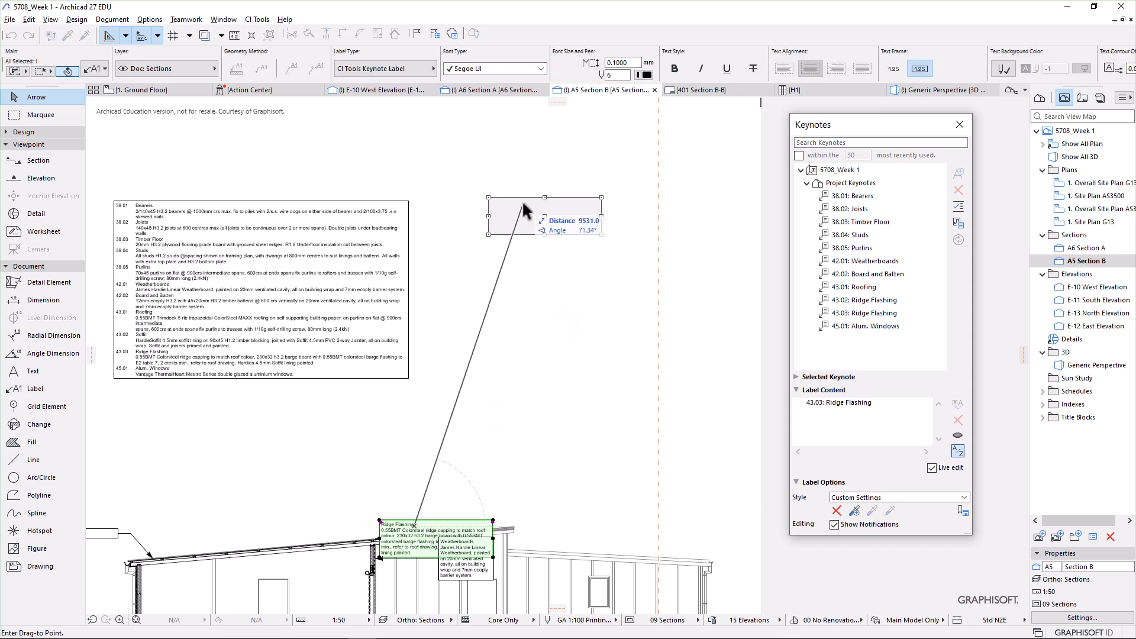
{"action": "left_click", "coordinate": [523, 209]}
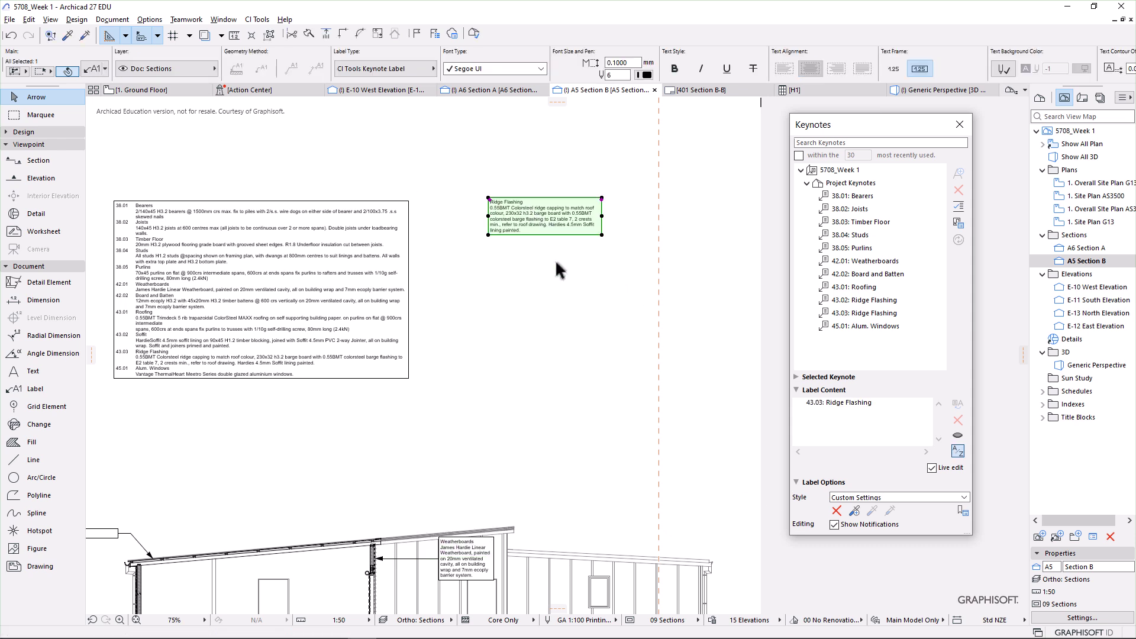
{"action": "double_click", "coordinate": [513, 217]}
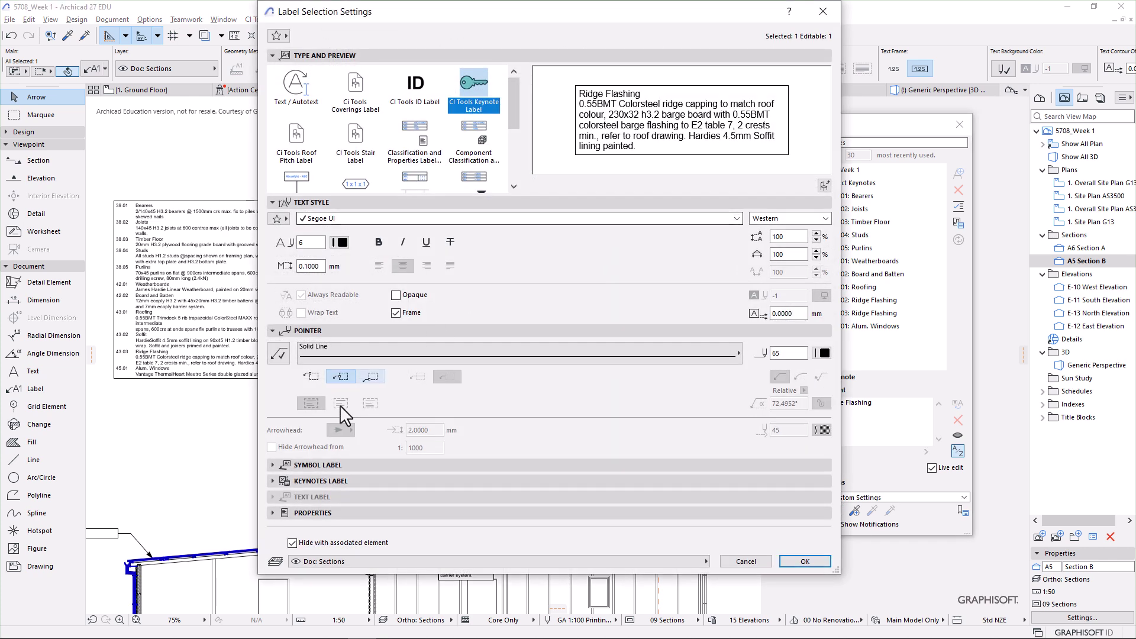
{"action": "left_click", "coordinate": [272, 480]}
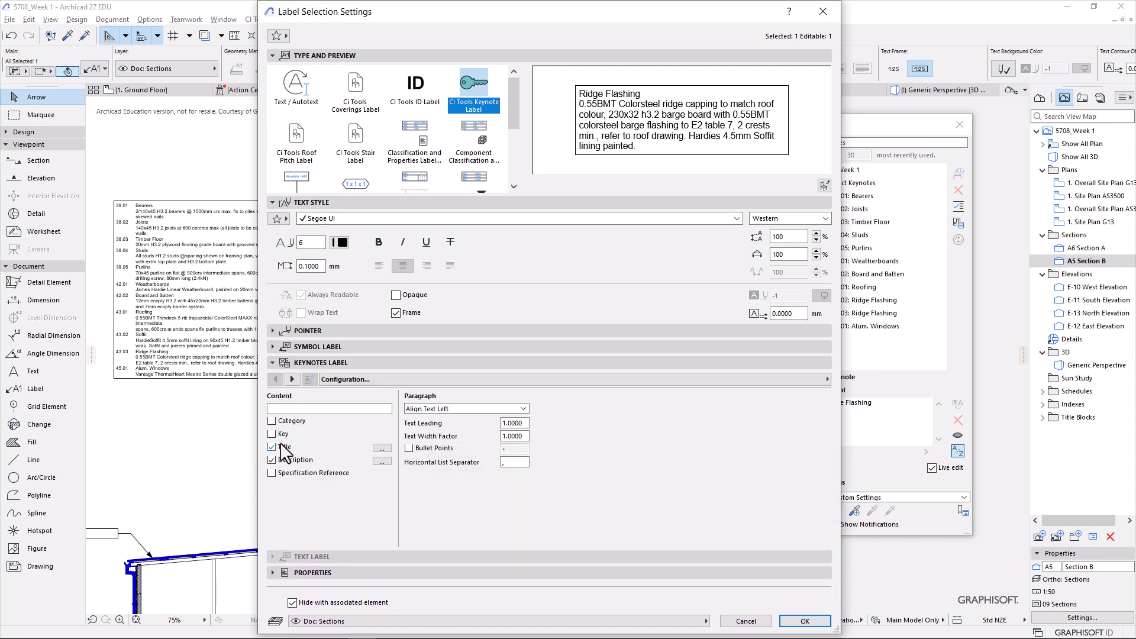
{"action": "left_click", "coordinate": [273, 434]}
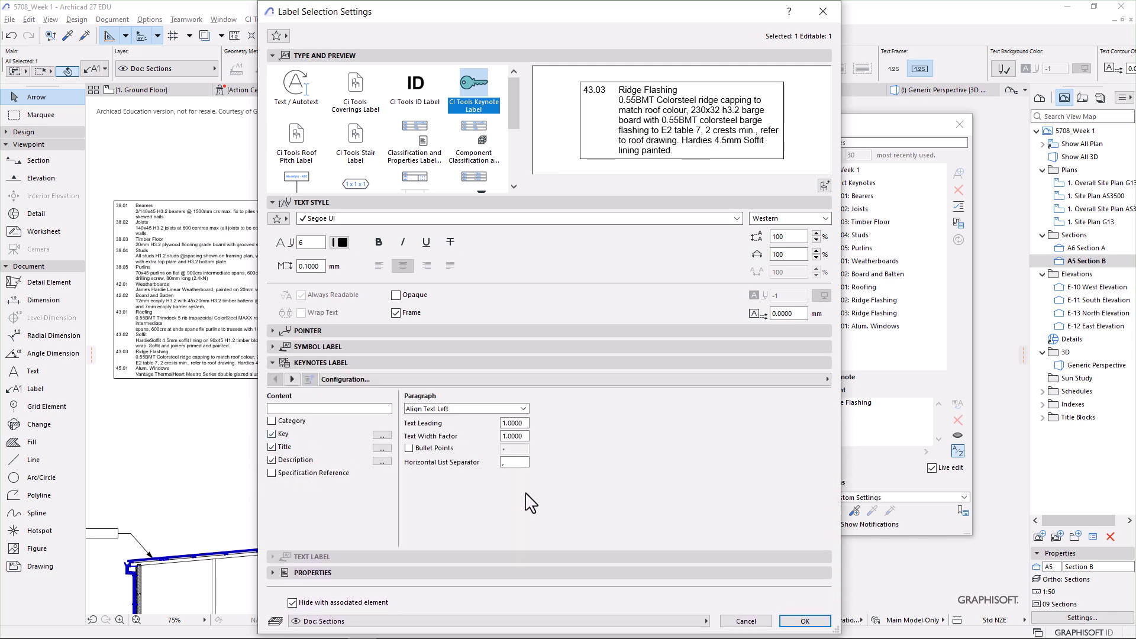
{"action": "left_click", "coordinate": [800, 621]}
- Stretch the label's top-right corner wider so the description reflows onto three lines
{"action": "scroll", "coordinate": [491, 205], "scroll_direction": "up", "scroll_amount": 3}
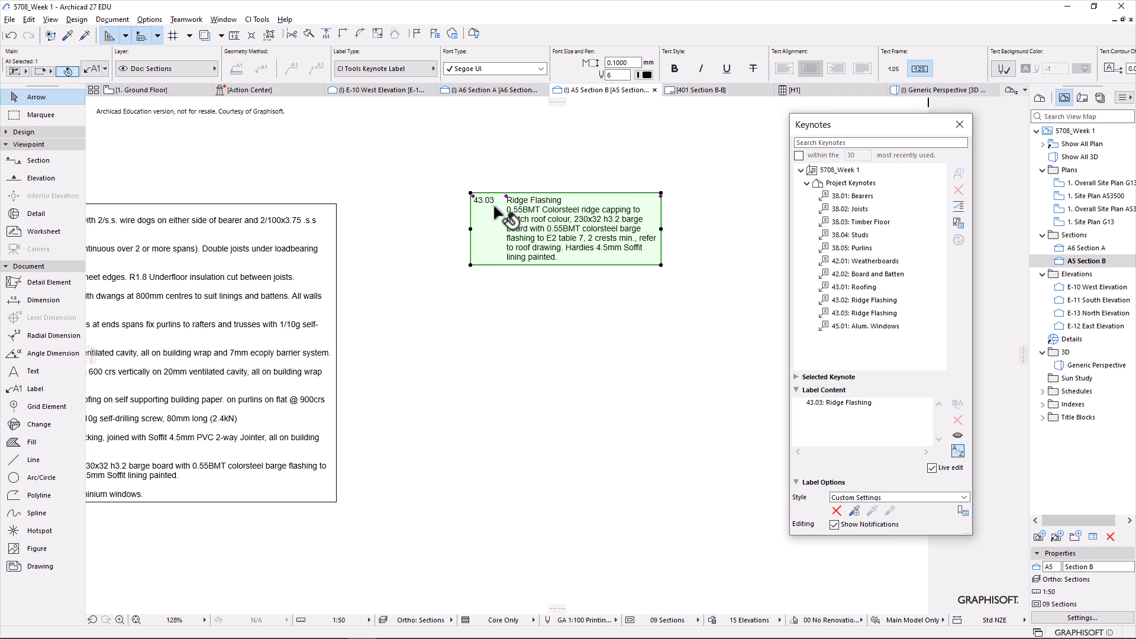
{"action": "left_click", "coordinate": [665, 194]}
{"action": "left_click", "coordinate": [772, 208]}
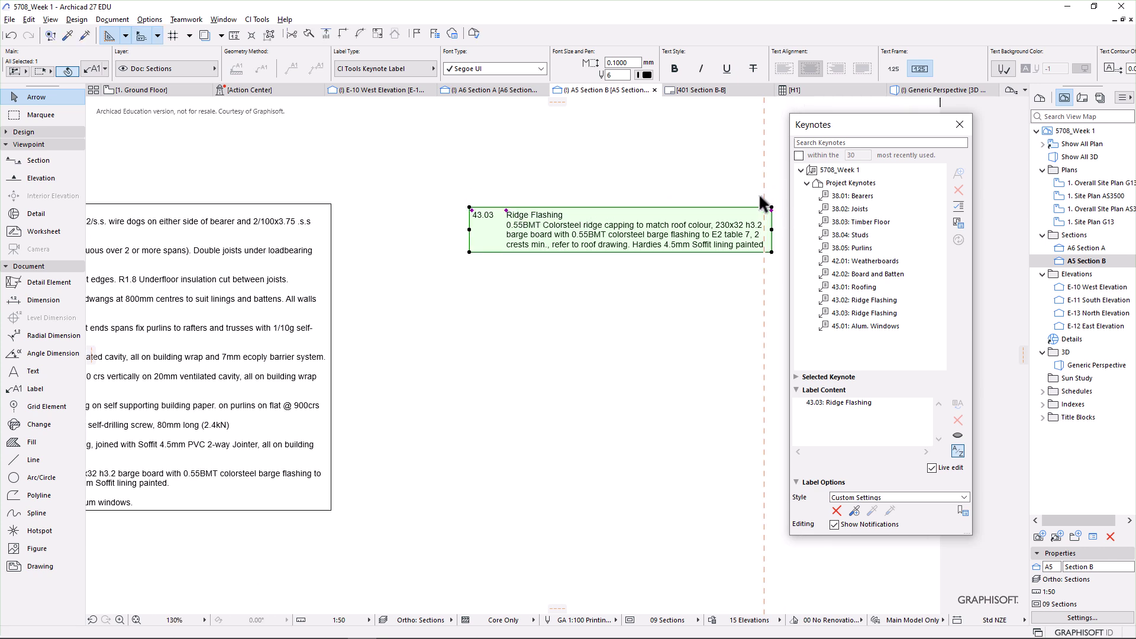
{"action": "middle_click_drag", "start_coordinate": [763, 204], "coordinate": [545, 196]}
{"action": "left_click", "coordinate": [541, 197]}
{"action": "left_click", "coordinate": [598, 197]}
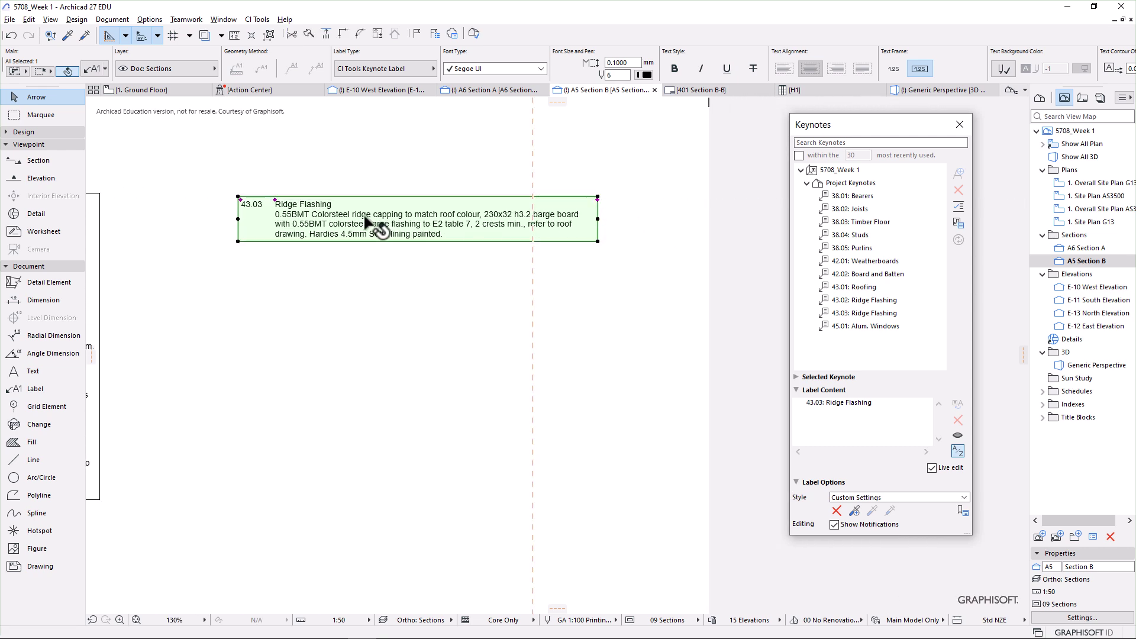
- Add all keynotes from 38.01 Bearers through 45.01 Alum. Windows to the label content
{"action": "left_click", "coordinate": [877, 197]}
{"action": "left_click", "coordinate": [872, 327], "text": "shift"}
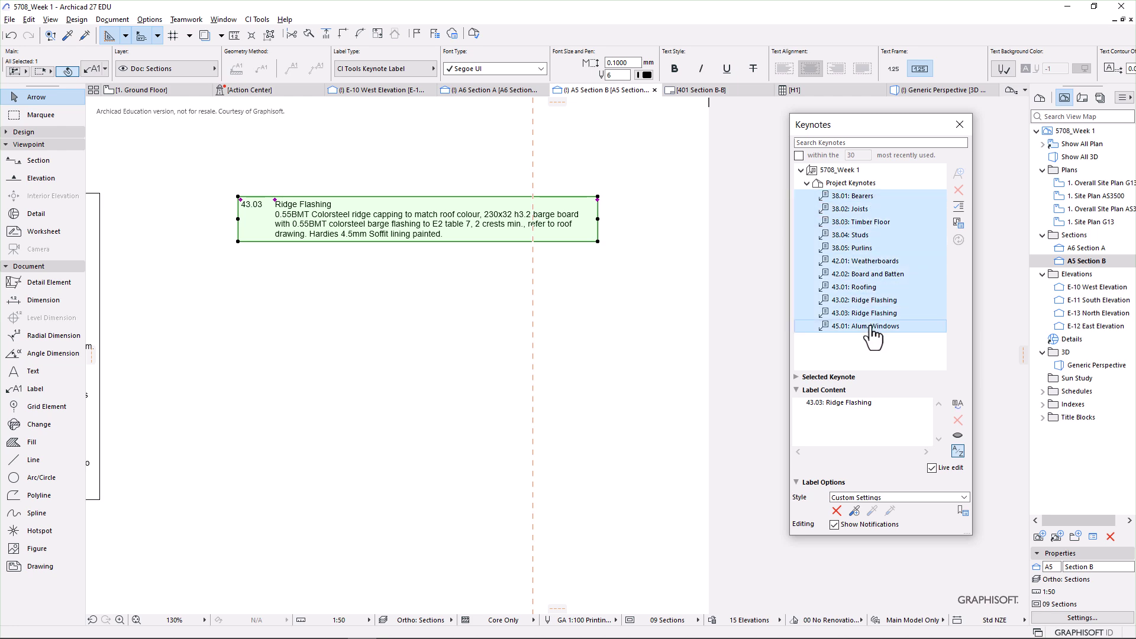
{"action": "left_click", "coordinate": [959, 404]}
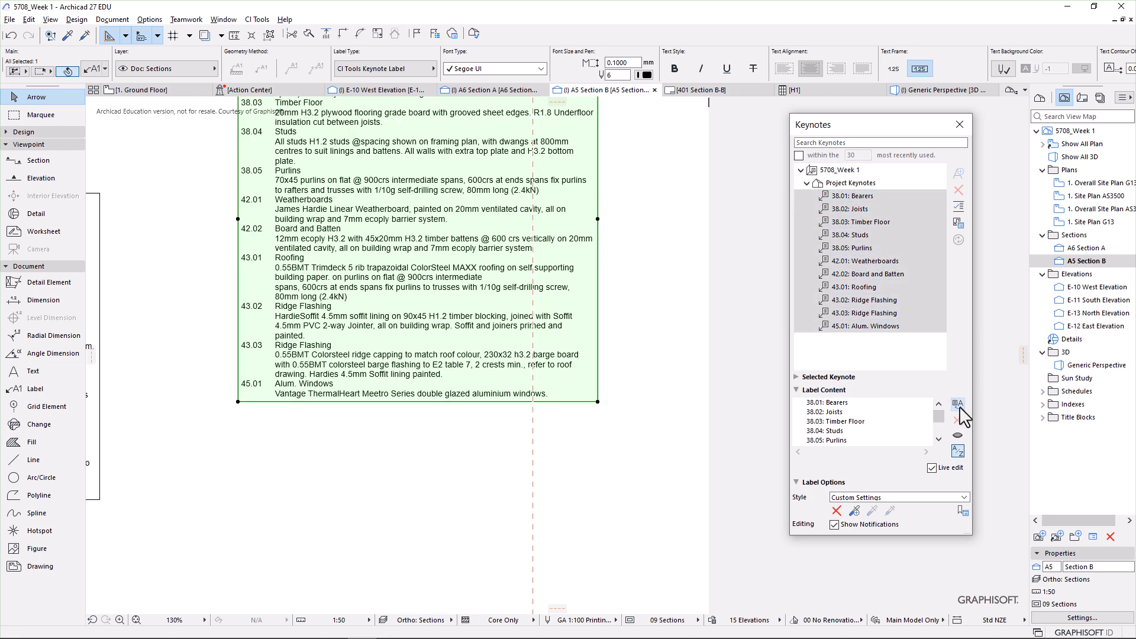
- Shift the full keynote list label to the right and zoom out to view it
{"action": "middle_click_drag", "start_coordinate": [470, 231], "coordinate": [490, 363]}
{"action": "left_click", "coordinate": [618, 353]}
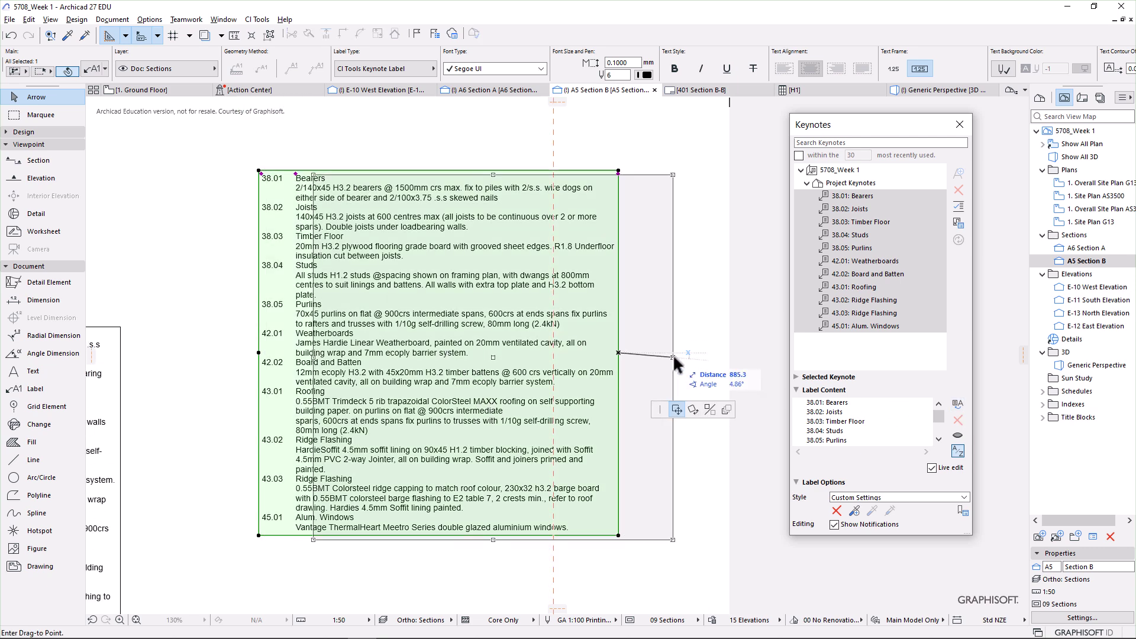
{"action": "left_click", "coordinate": [673, 354]}
{"action": "scroll", "coordinate": [399, 266], "scroll_direction": "down", "scroll_amount": 5}
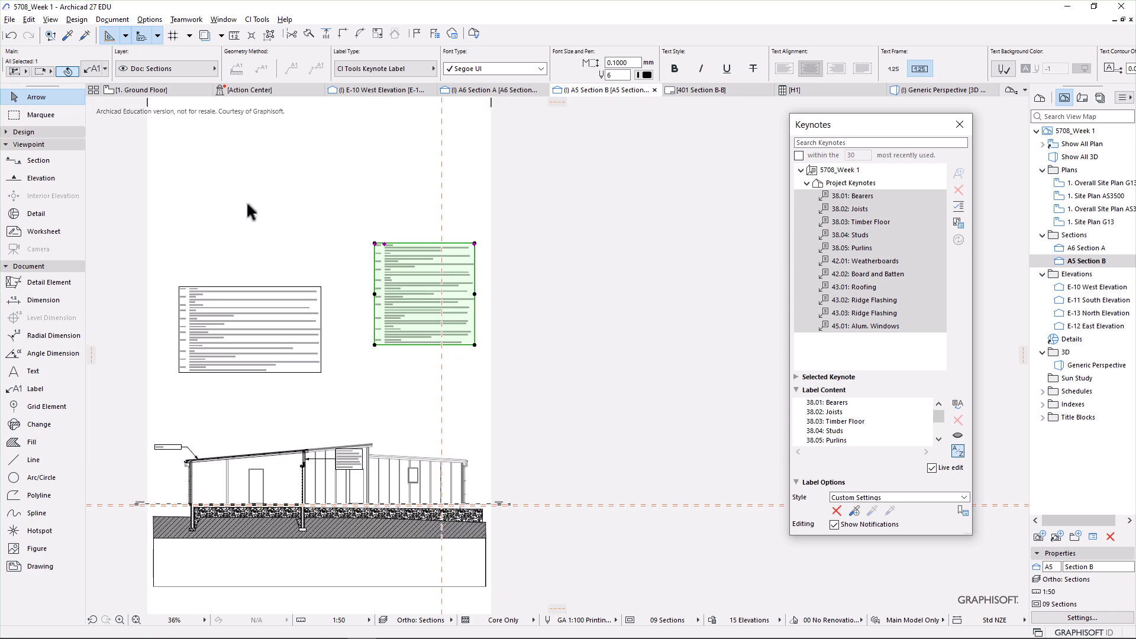